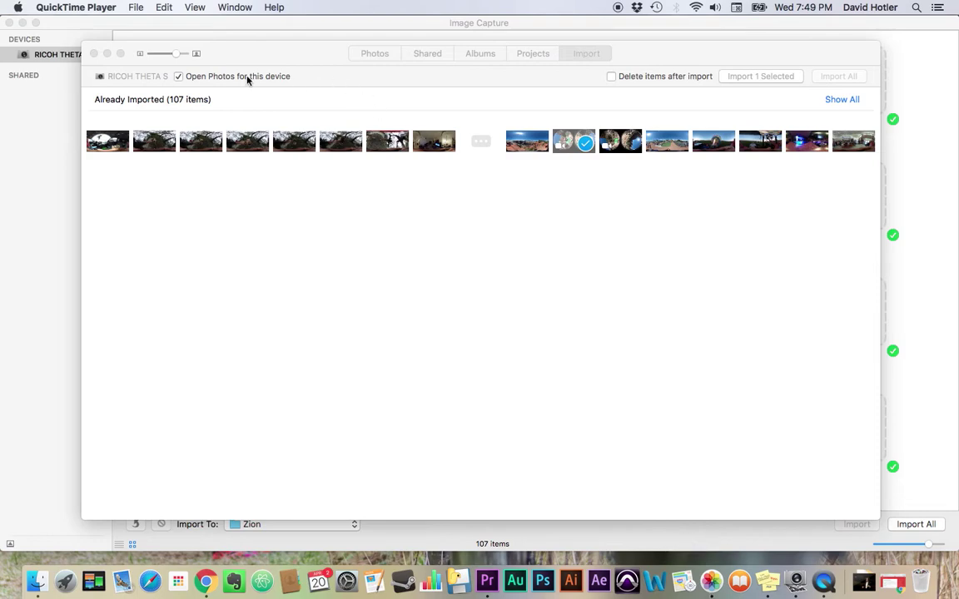
# Scroll through the RICOH THETA S thumbnails in Image Capture, then go back to Photos' import view
pyautogui.click(108, 26)
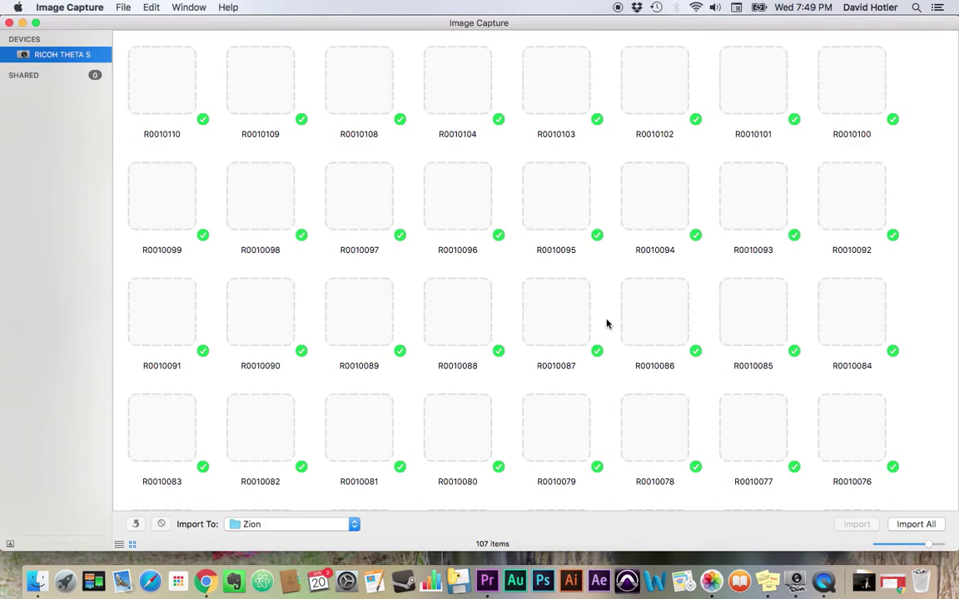
pyautogui.scroll(-10, 606, 323)
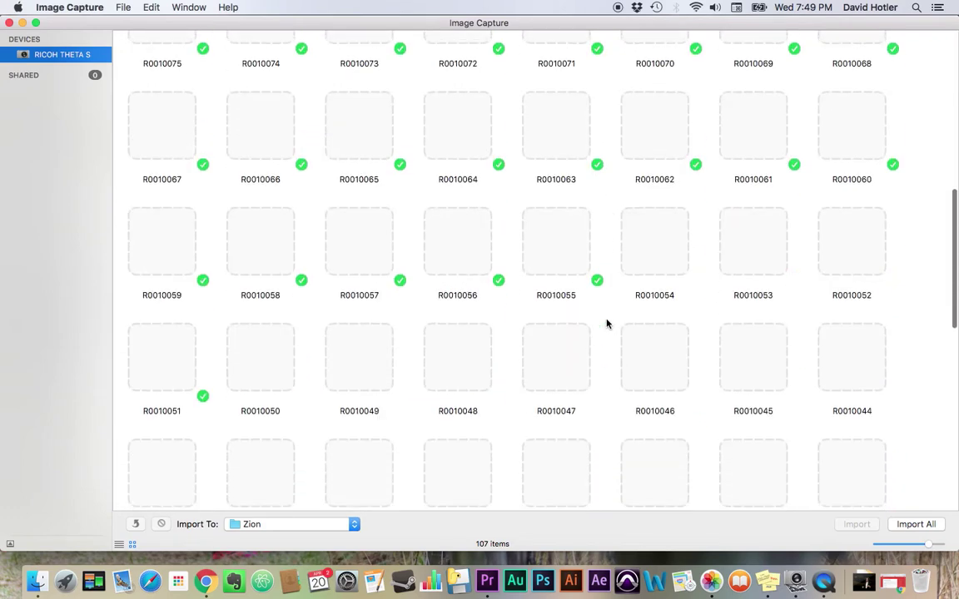
pyautogui.scroll(-6, 606, 324)
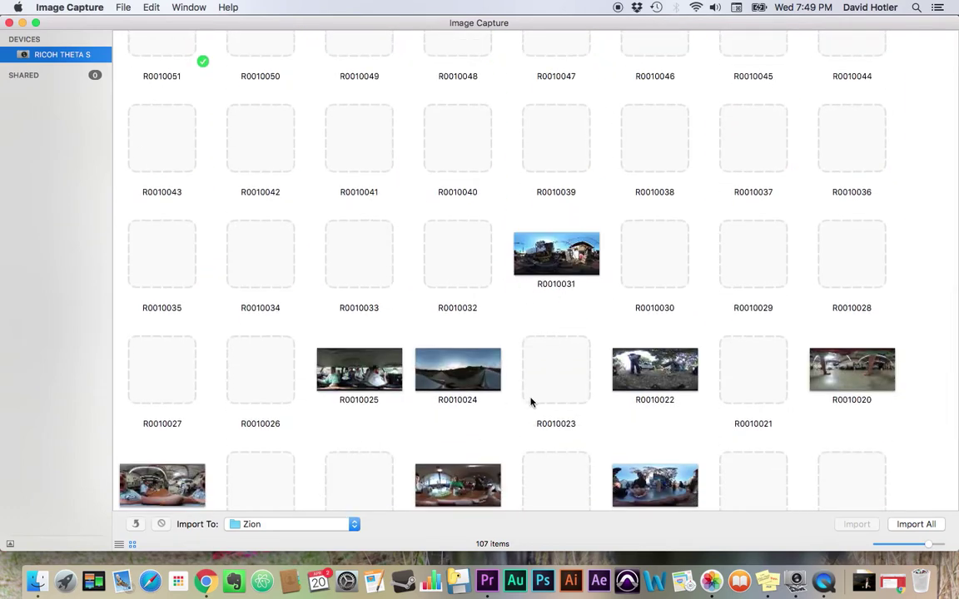
pyautogui.scroll(-3, 567, 348)
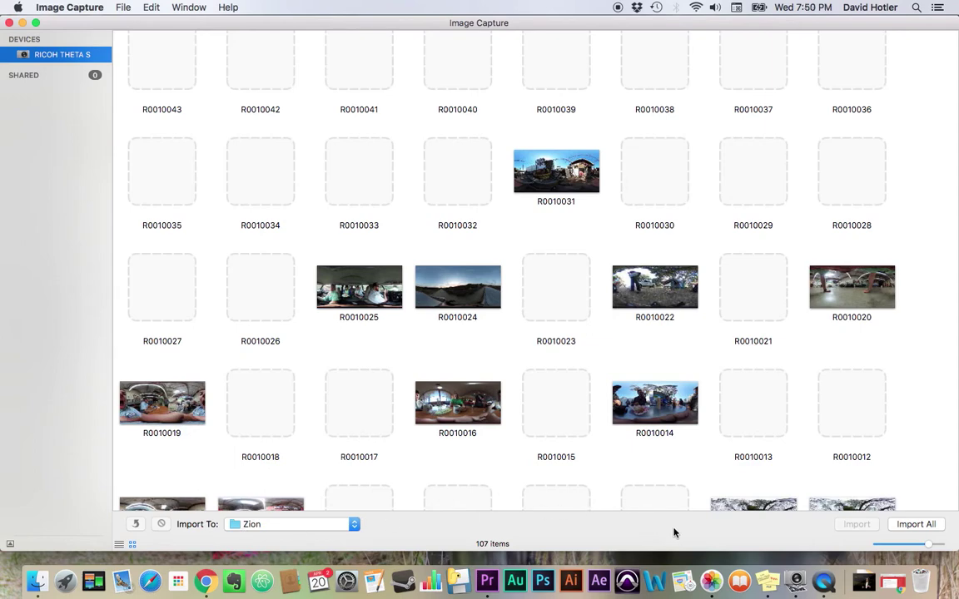
pyautogui.click(711, 582)
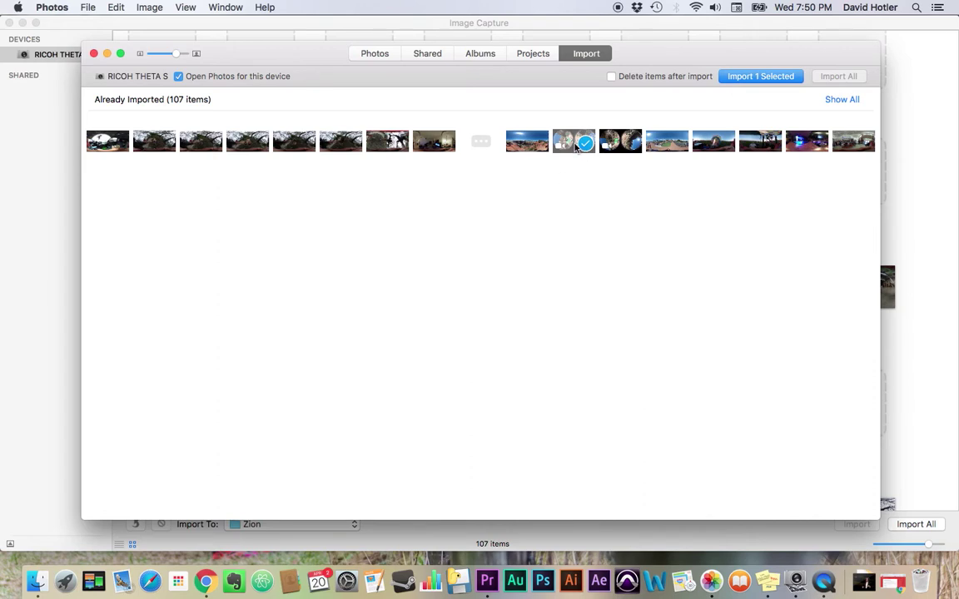
# Import the one new selected camera item into Photos and select the 4:48 video
pyautogui.click(749, 80)
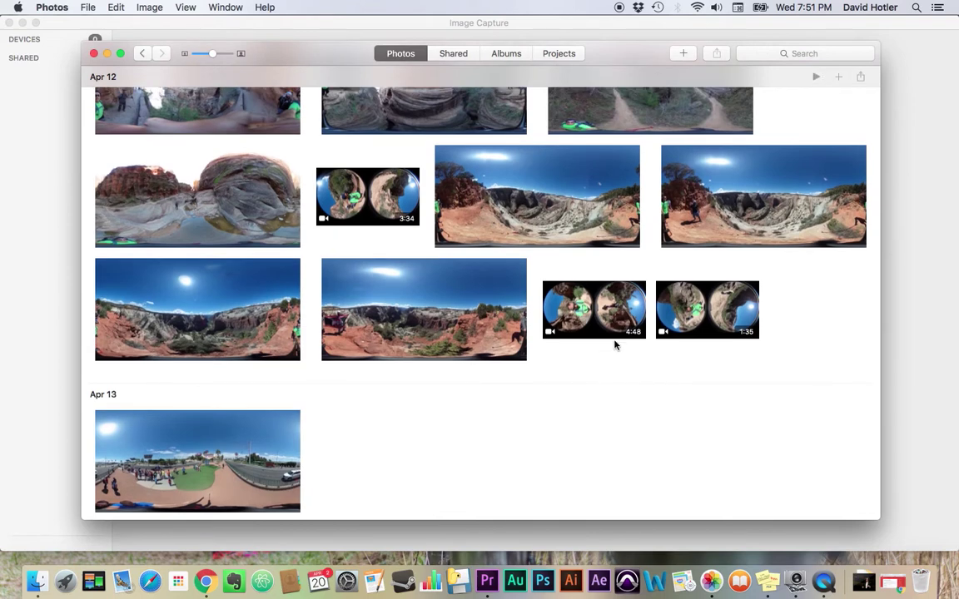
pyautogui.click(593, 325)
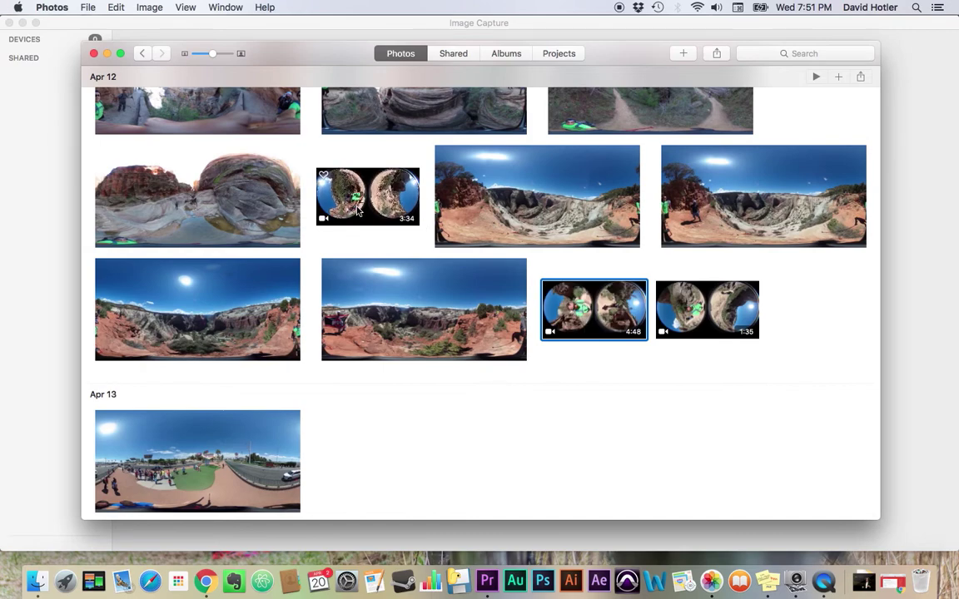
# Scroll the Photos library up to the Apr 6 section holding the 0:11 video
pyautogui.scroll(1, 359, 210)
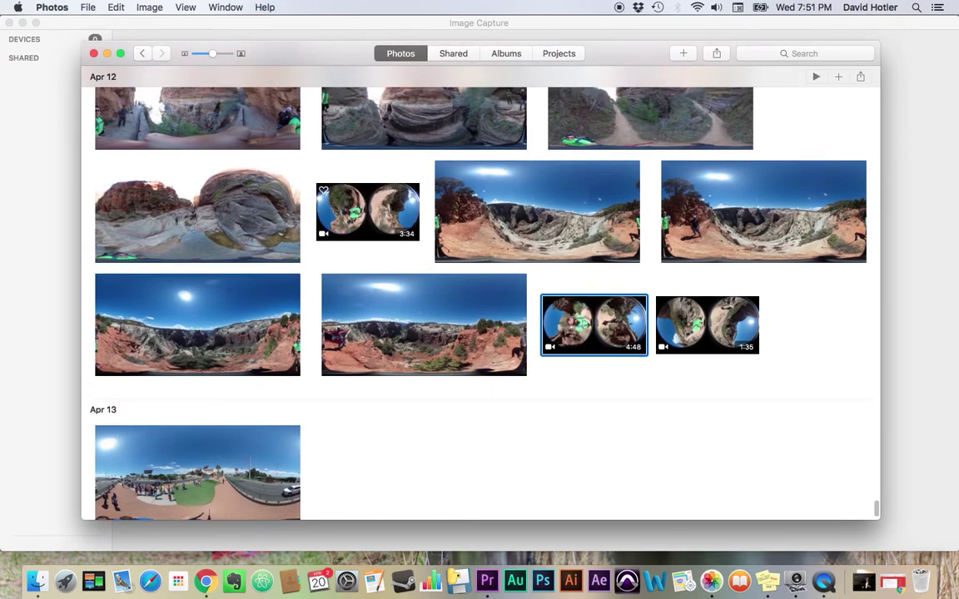
pyautogui.scroll(10, 358, 212)
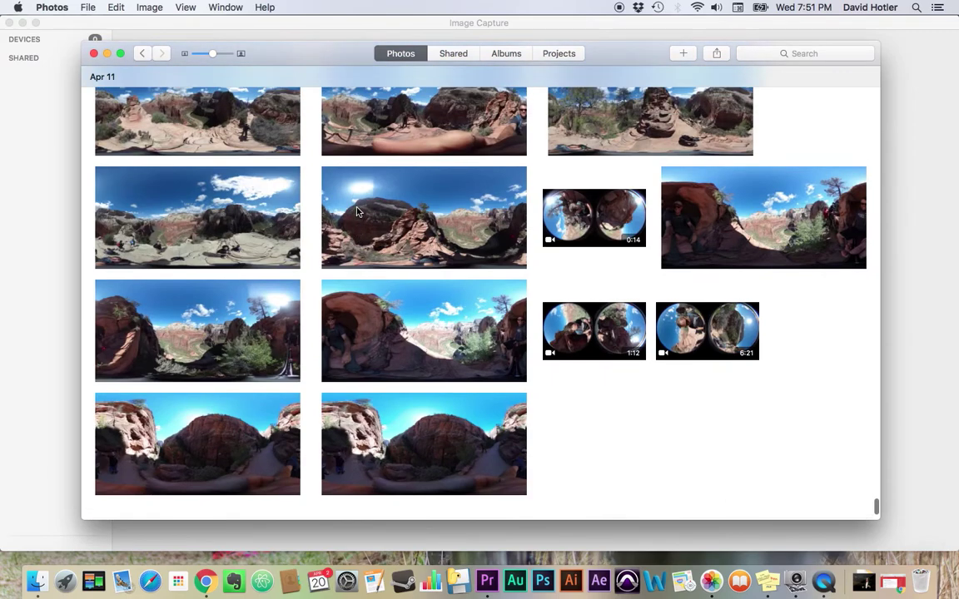
pyautogui.scroll(10, 357, 211)
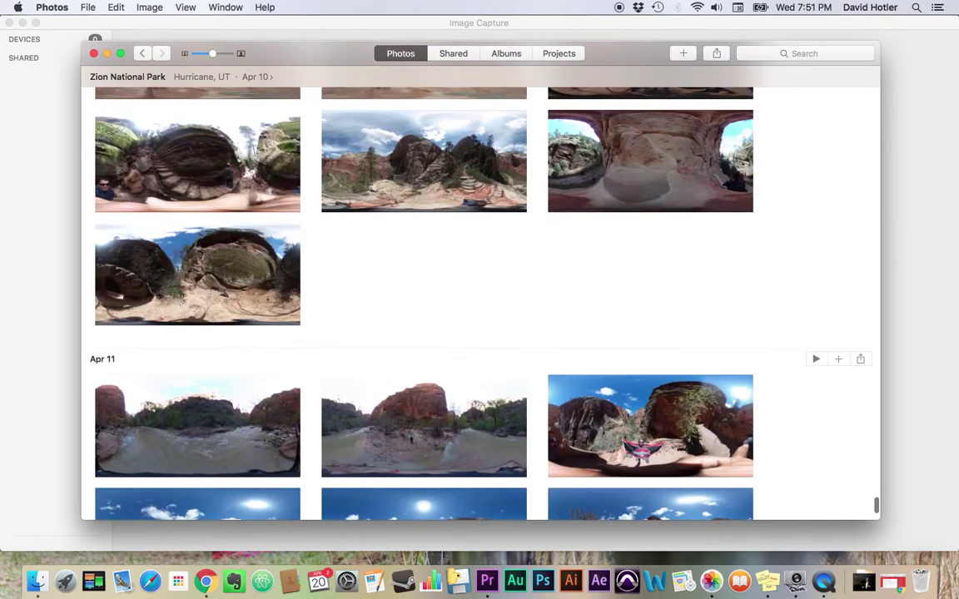
pyautogui.scroll(20, 358, 211)
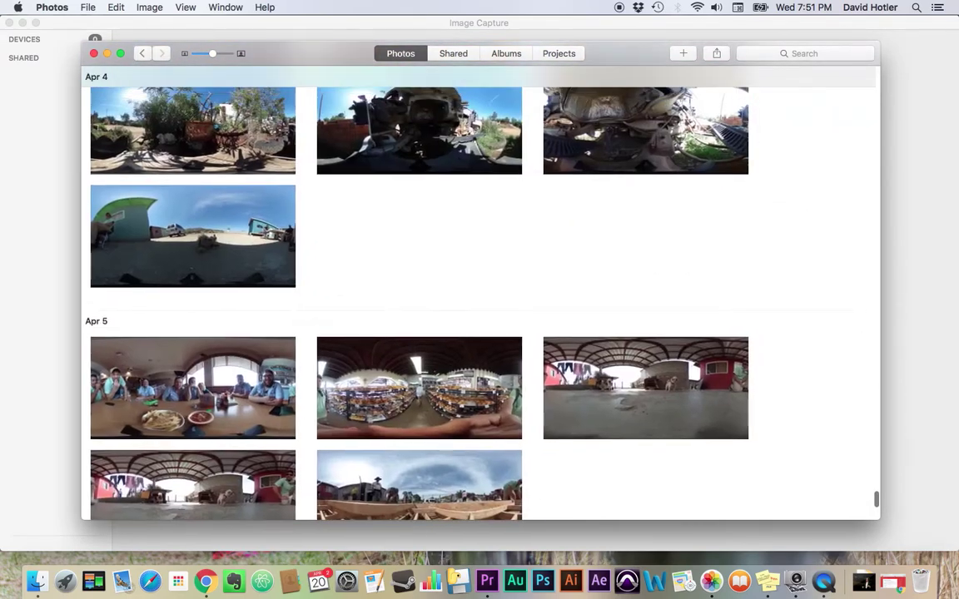
pyautogui.scroll(-10, 376, 379)
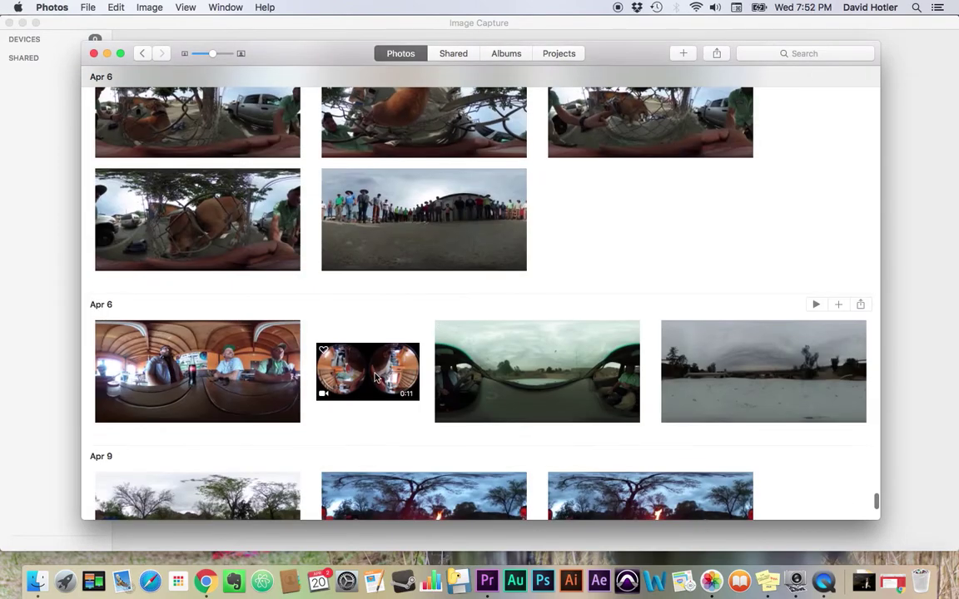
# Export the unmodified original of the Apr 6 0:11 video, keeping its file name, into the Zion folder
pyautogui.click(374, 377)
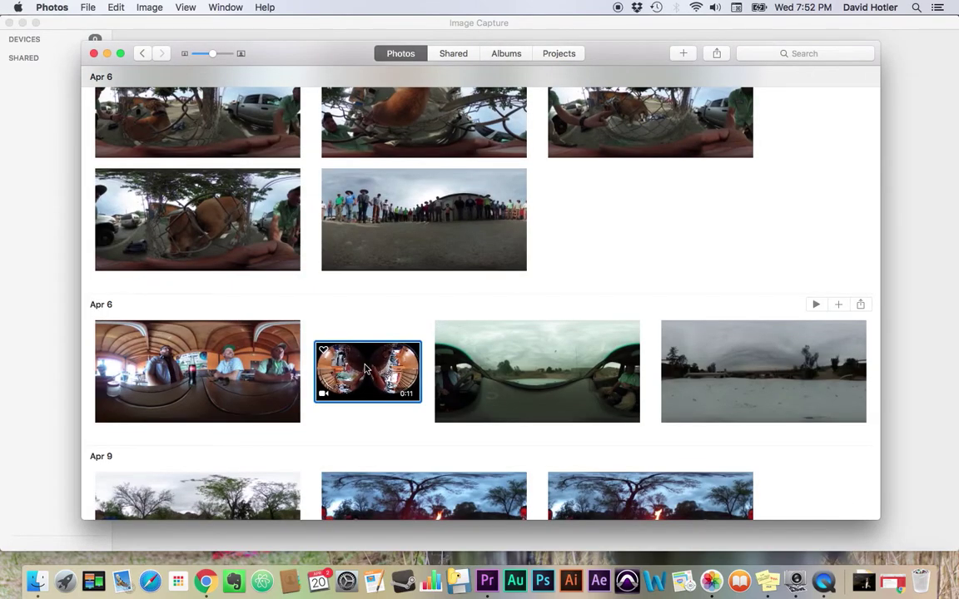
pyautogui.click(89, 7)
pyautogui.moveTo(129, 182)
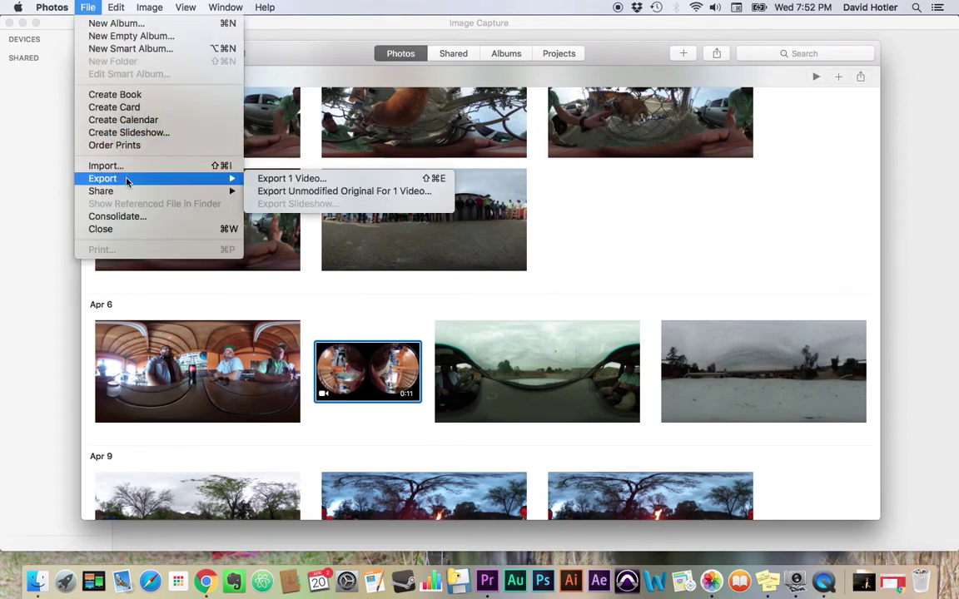
pyautogui.click(432, 191)
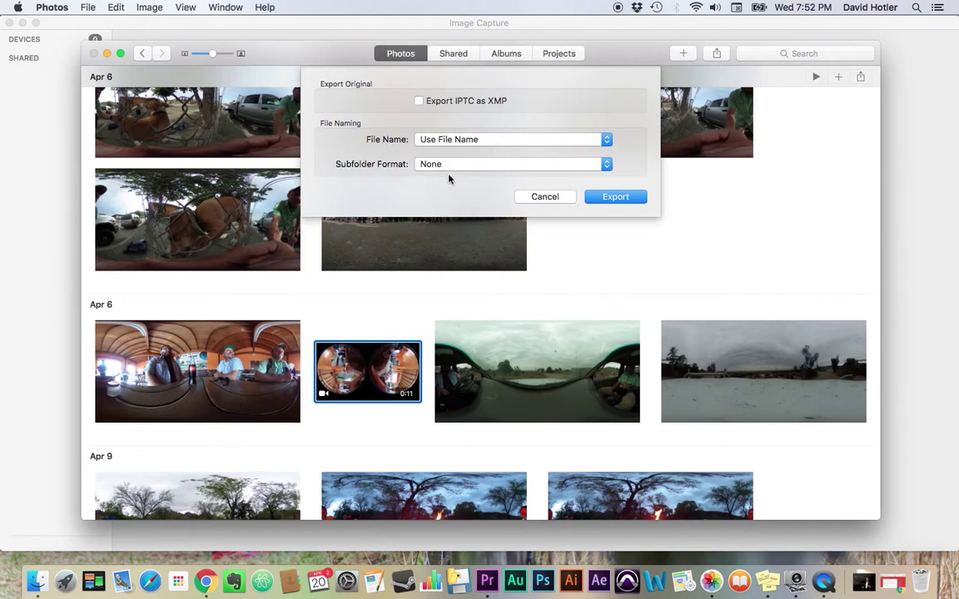
pyautogui.click(615, 196)
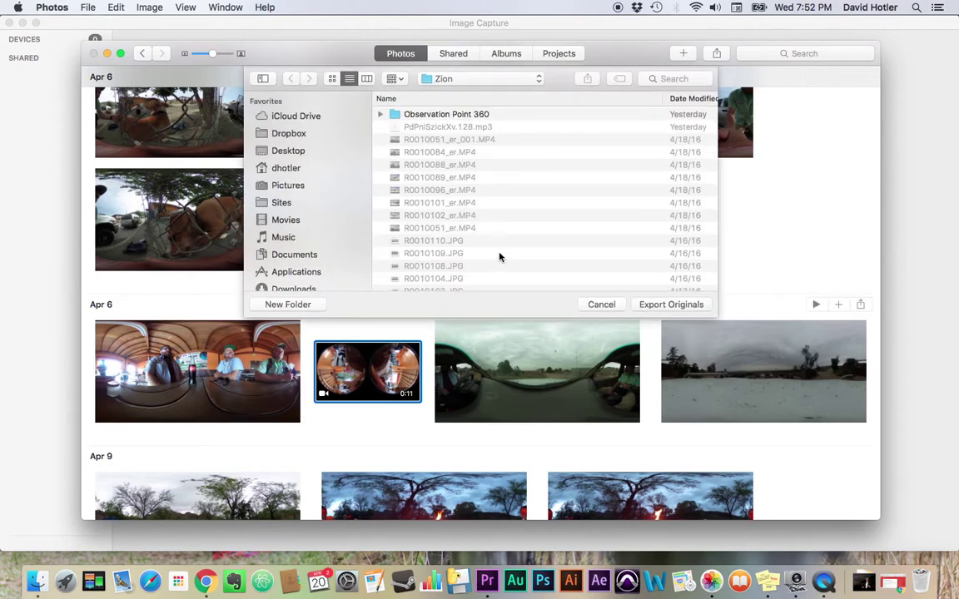
pyautogui.click(656, 308)
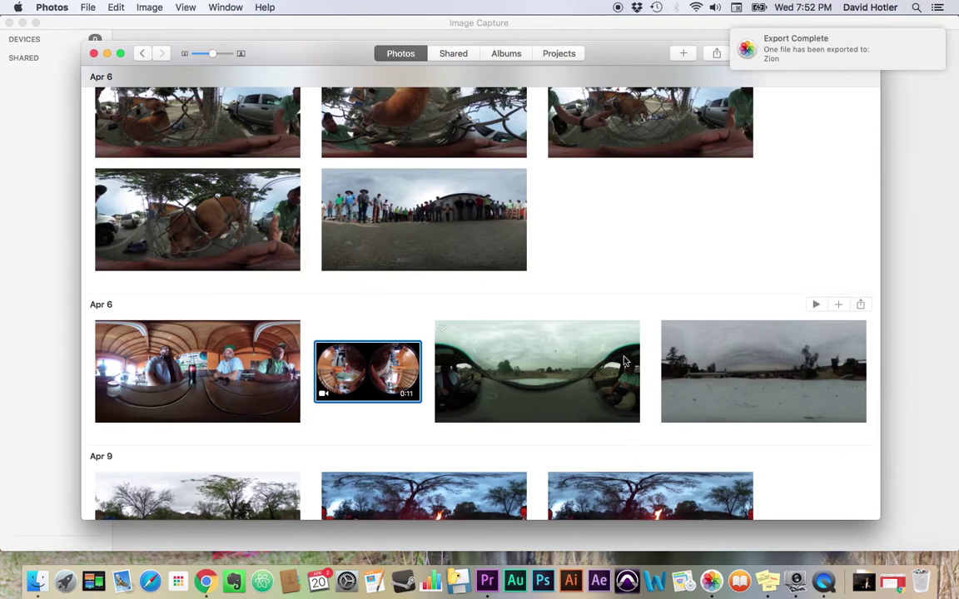
# Launch the RICOH THETA app through Spotlight with 'theta'
pyautogui.press('super+space')
pyautogui.write('the')
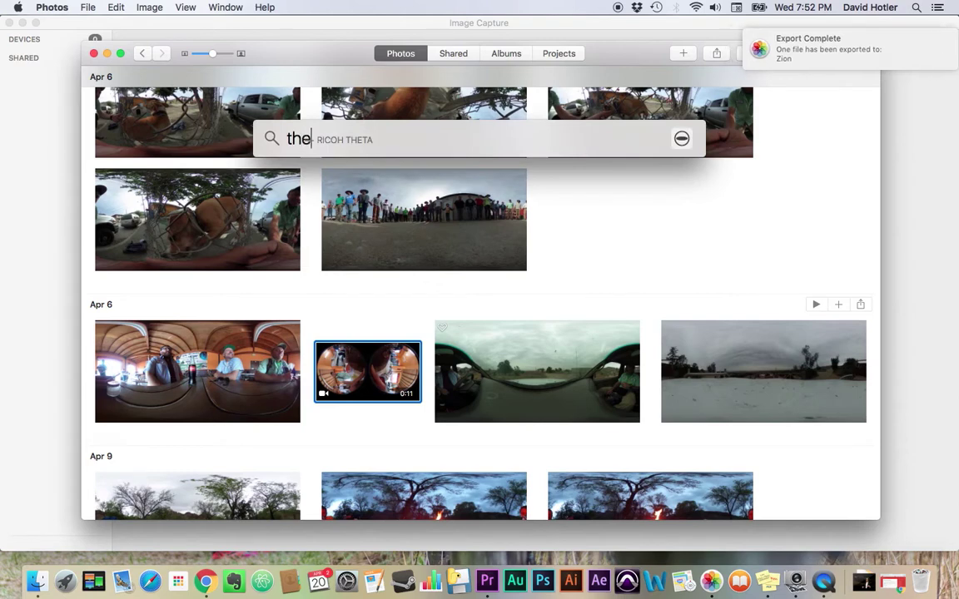
pyautogui.write('ta')
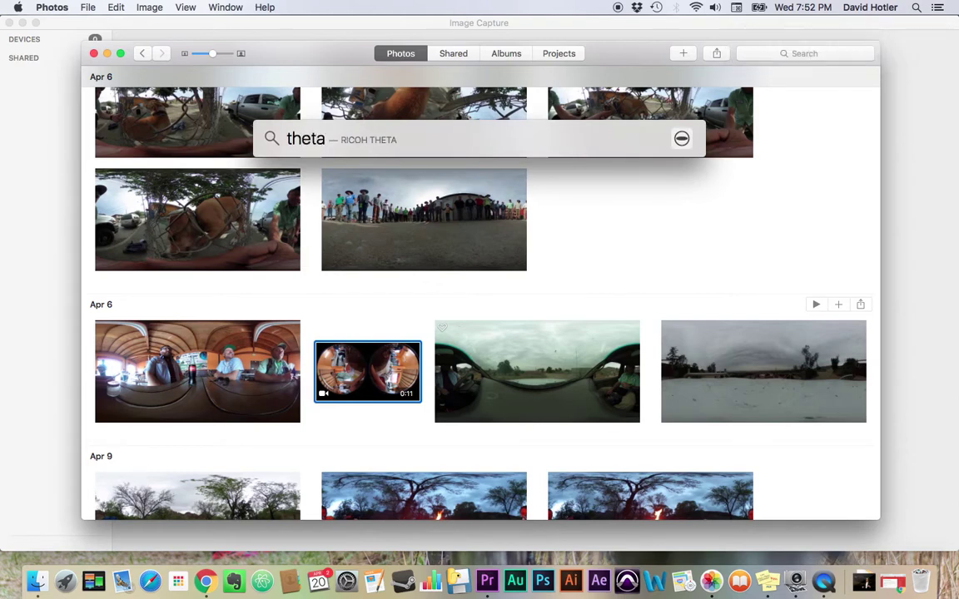
pyautogui.press('Return')
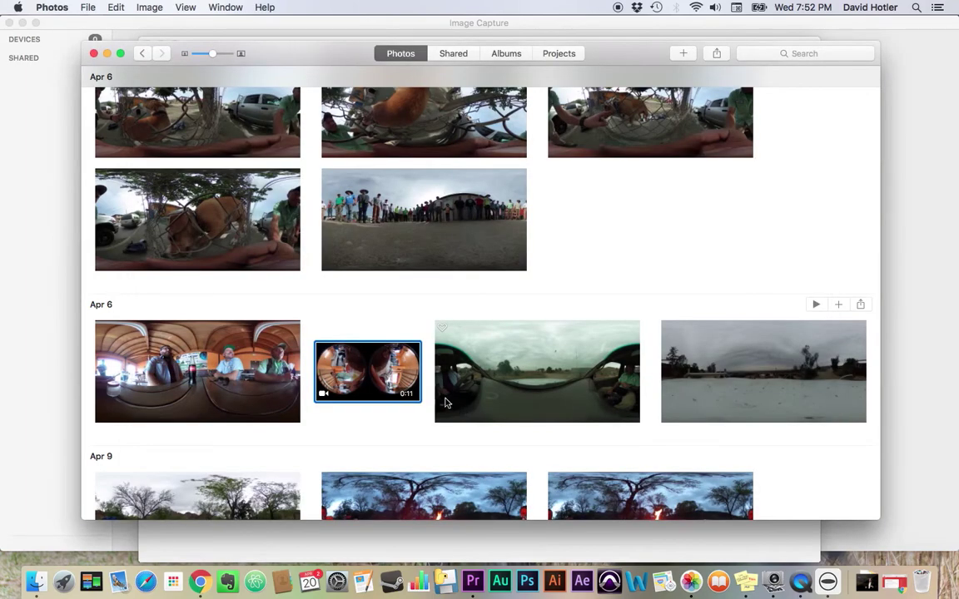
pyautogui.press('super+Tab')
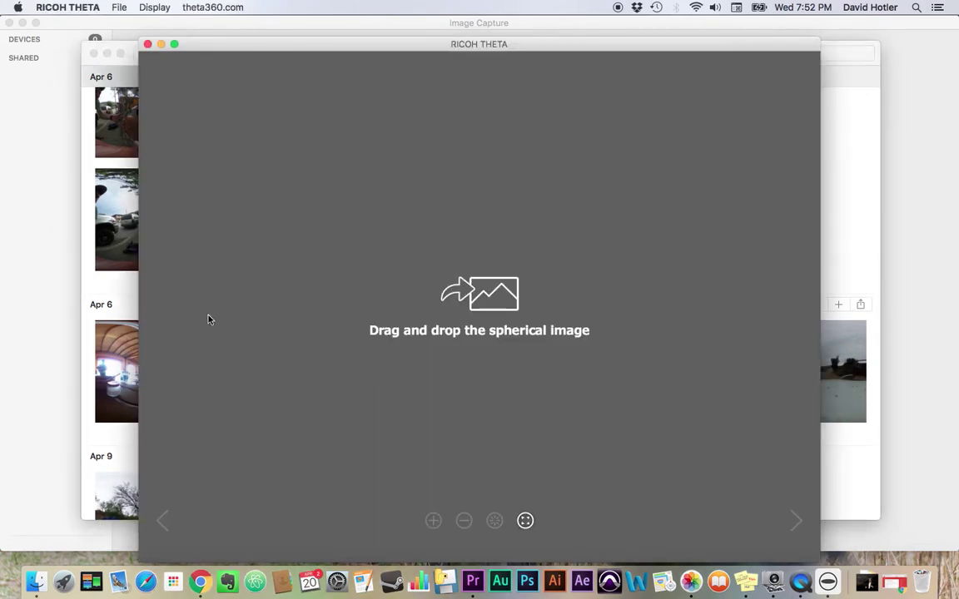
# Reselect the Apr 6 0:11 video in Photos, then bring the RICOH THETA viewer forward
pyautogui.click(108, 295)
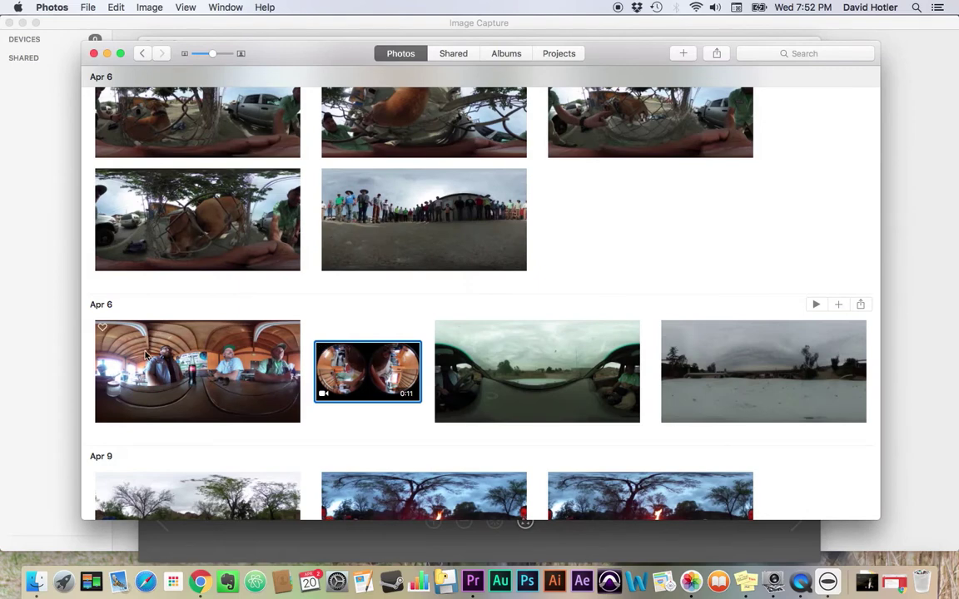
pyautogui.click(173, 366)
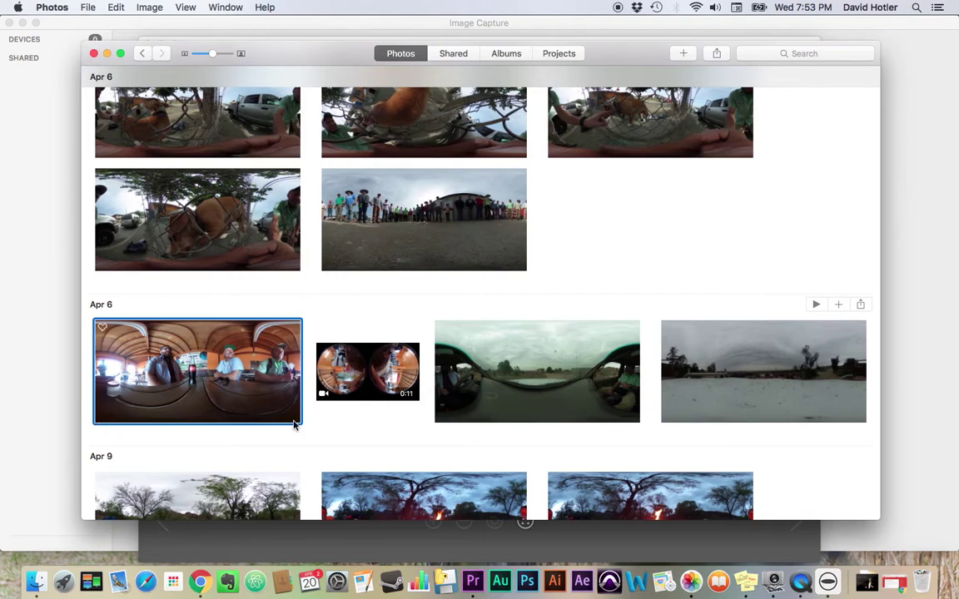
pyautogui.click(324, 350)
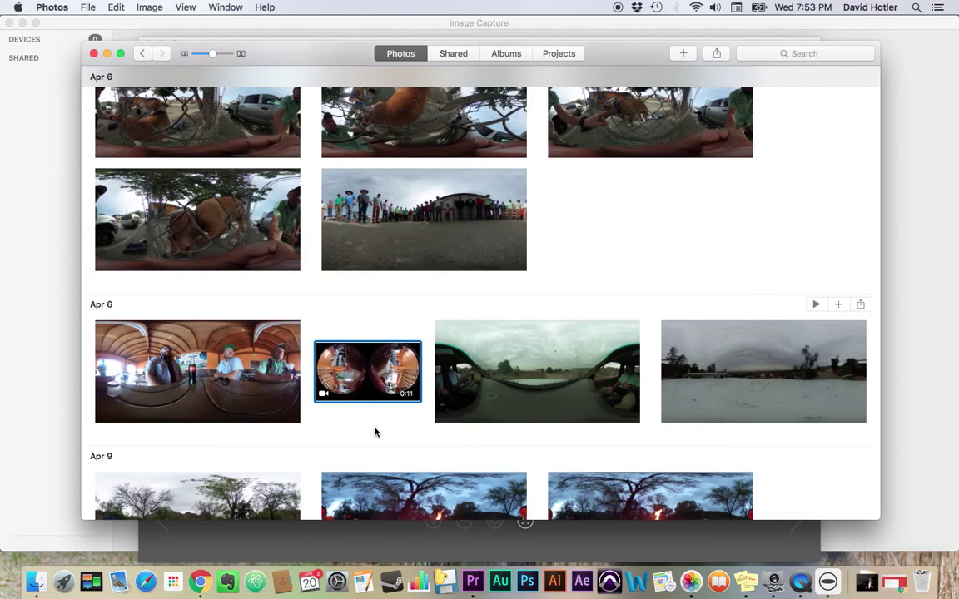
pyautogui.click(827, 581)
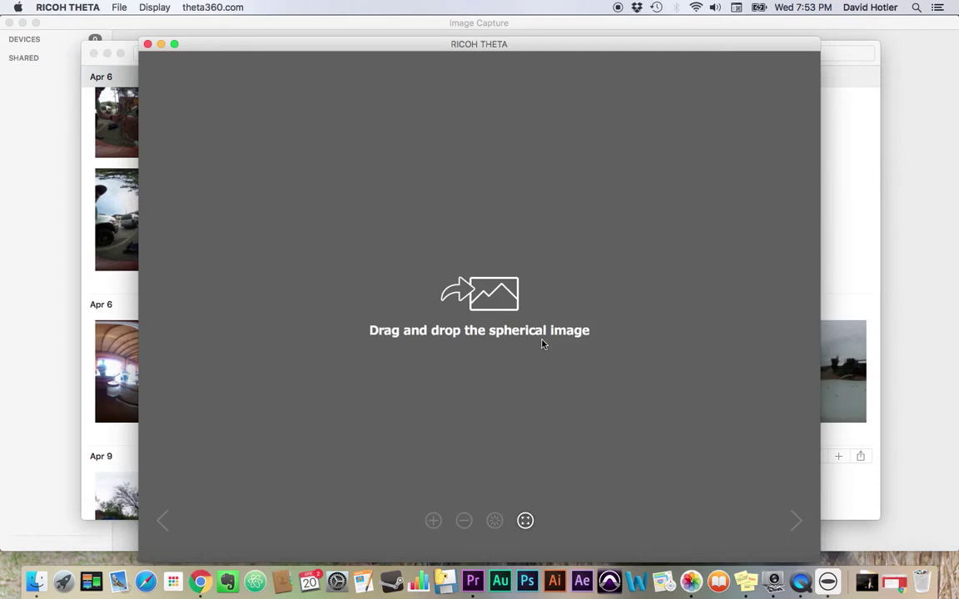
# In Finder, open Movies > Zion and select the exported R0010051.MP4
pyautogui.click(36, 585)
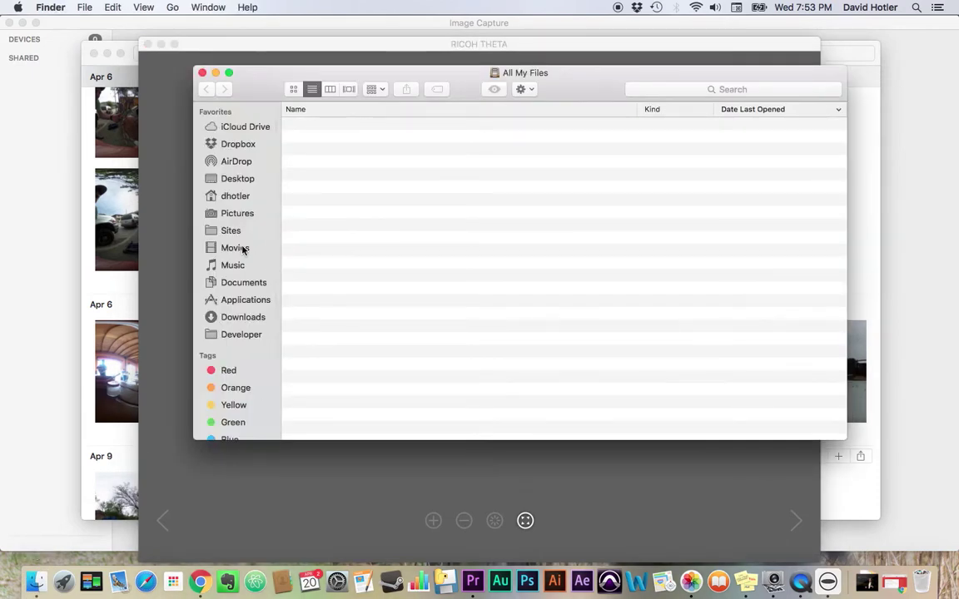
pyautogui.click(239, 249)
pyautogui.click(289, 125)
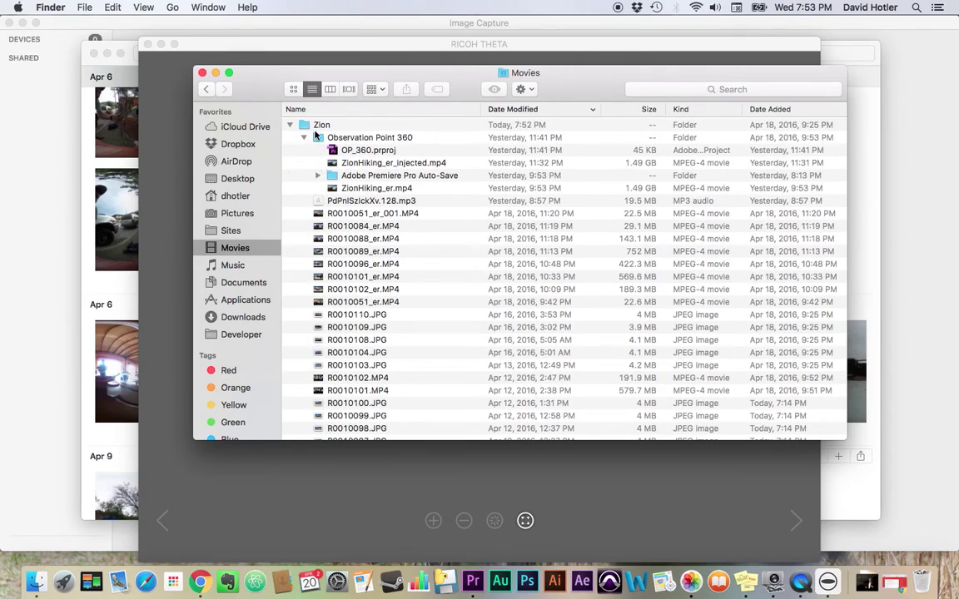
pyautogui.scroll(-15, 321, 215)
pyautogui.click(317, 221)
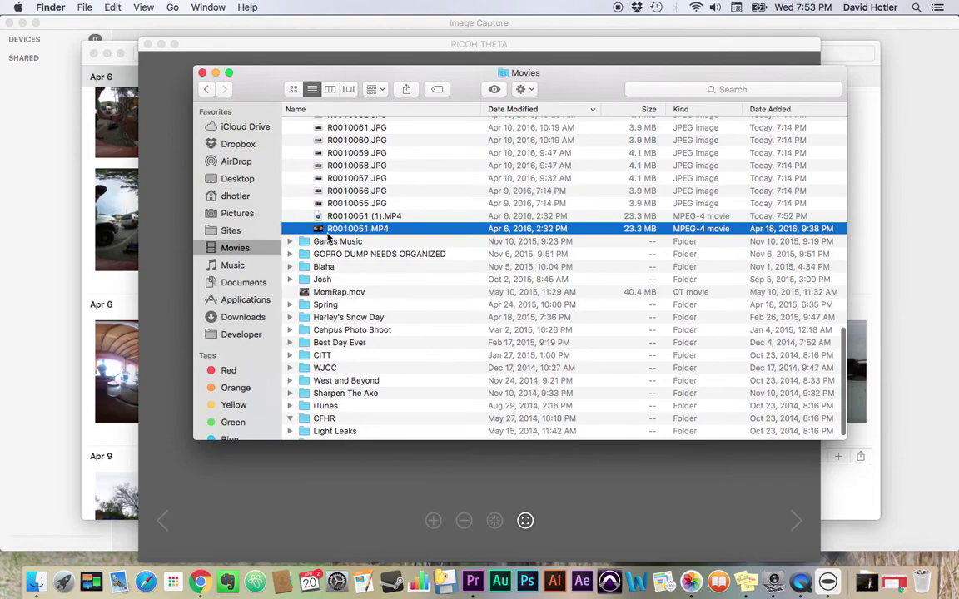
# Quick Look R0010051.MP4, then drag it onto the RICOH THETA viewer
pyautogui.press('space')
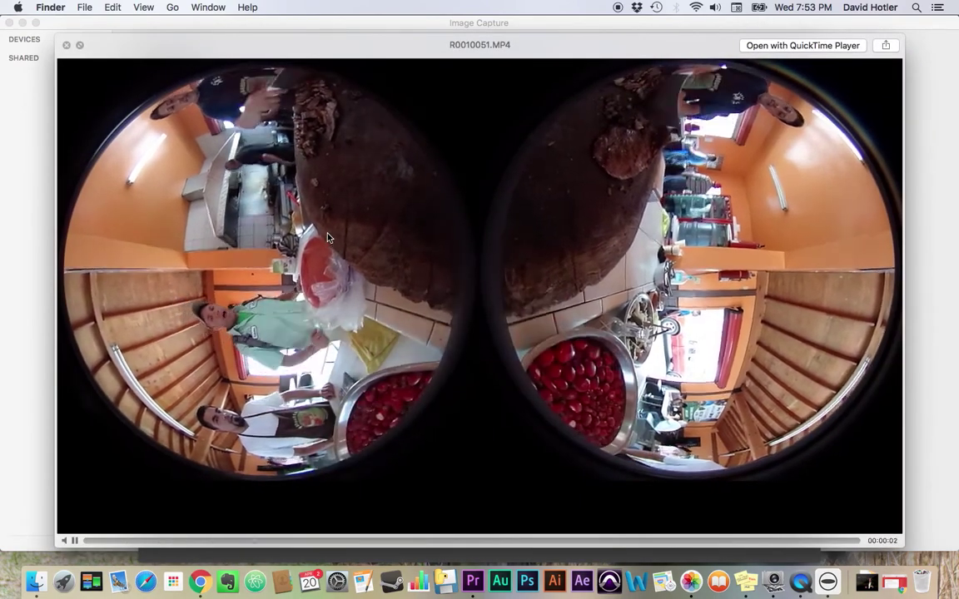
pyautogui.press('space')
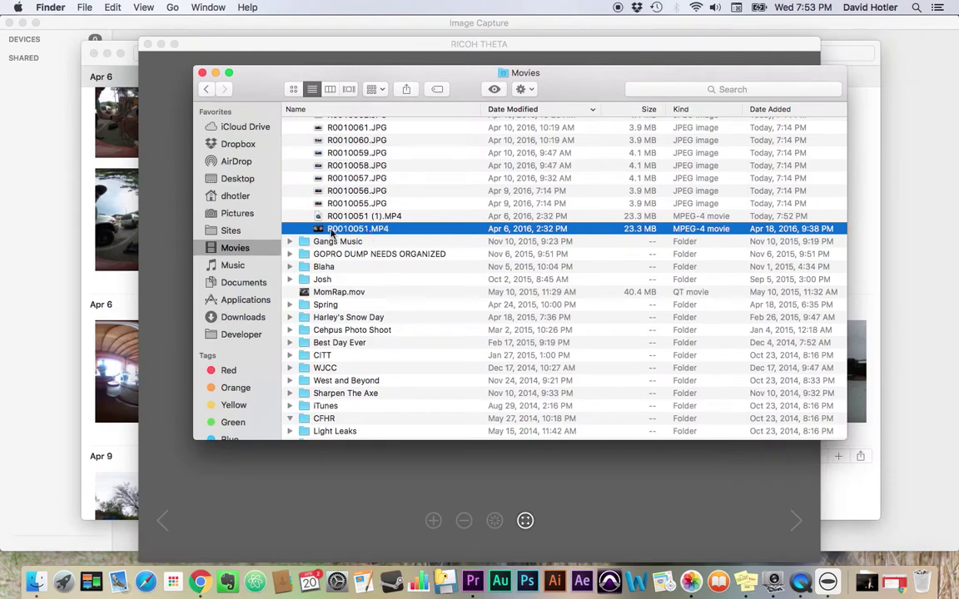
pyautogui.moveTo(321, 230); pyautogui.dragTo(176, 258)
# Drop R0010051.MP4 into RICOH THETA, check the _er output name, and start the conversion
pyautogui.press('super+Tab')
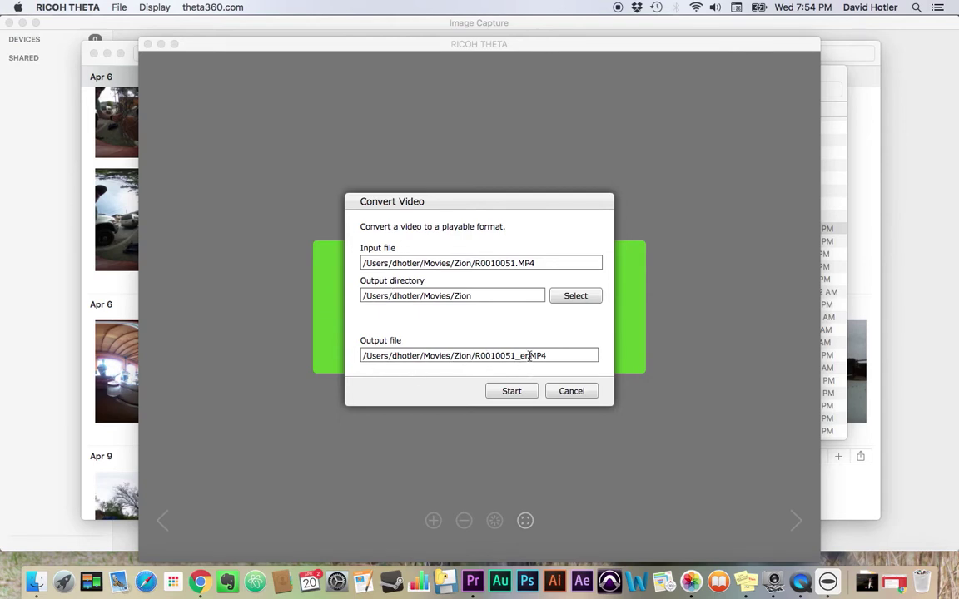
pyautogui.click(528, 356)
pyautogui.moveTo(529, 355); pyautogui.dragTo(519, 356)
pyautogui.click(522, 395)
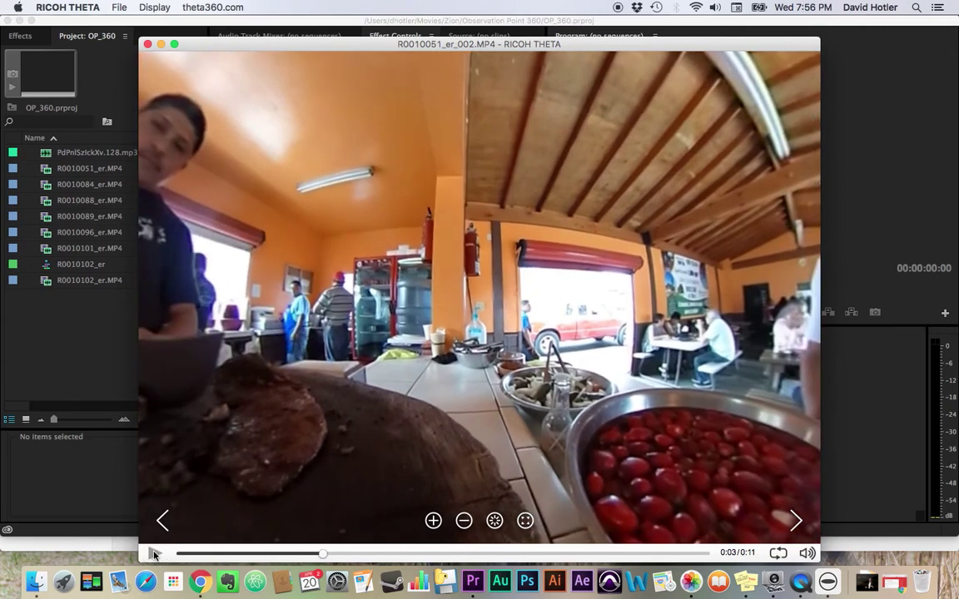
# Pause the converted R0010051_er_002.MP4 playback at 0:03
pyautogui.click(154, 554)
# Select the converted R0010051_er_002.MP4 in Finder's Zion folder
pyautogui.click(35, 581)
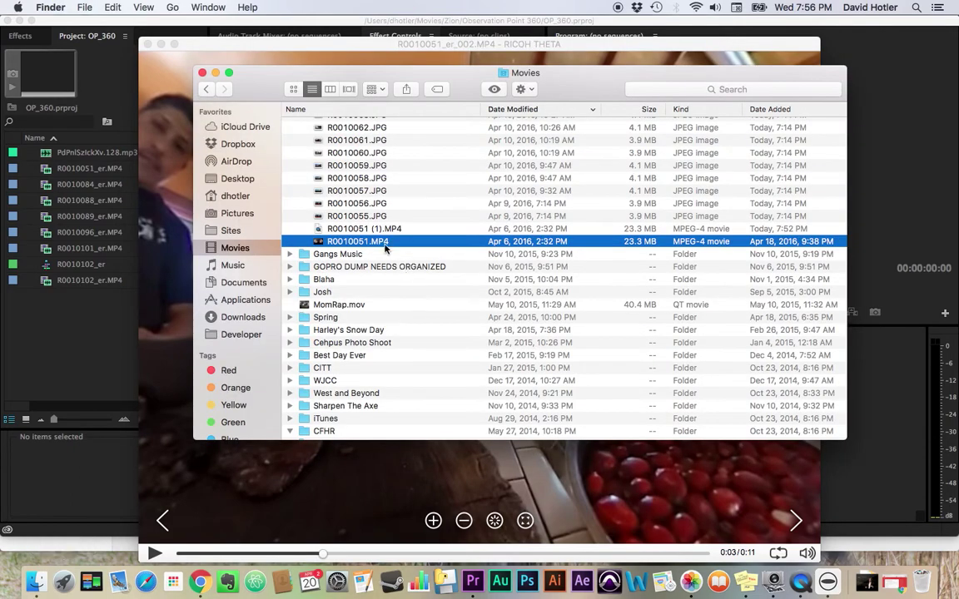
pyautogui.scroll(10, 386, 248)
pyautogui.scroll(15, 383, 247)
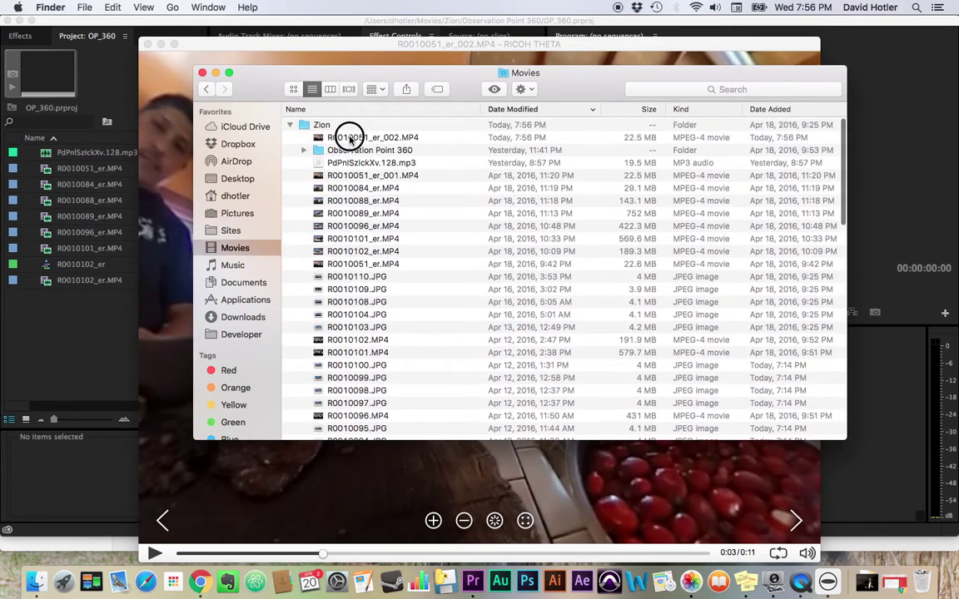
pyautogui.click(323, 138)
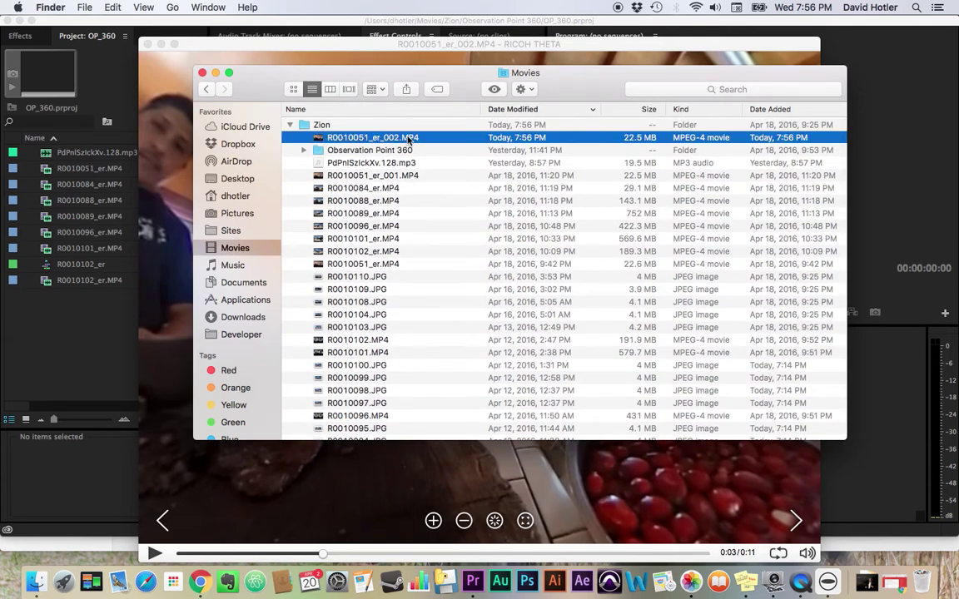
# Quick Look the 360 video twice, then return to Premiere Pro's OP_360 project
pyautogui.press('space')
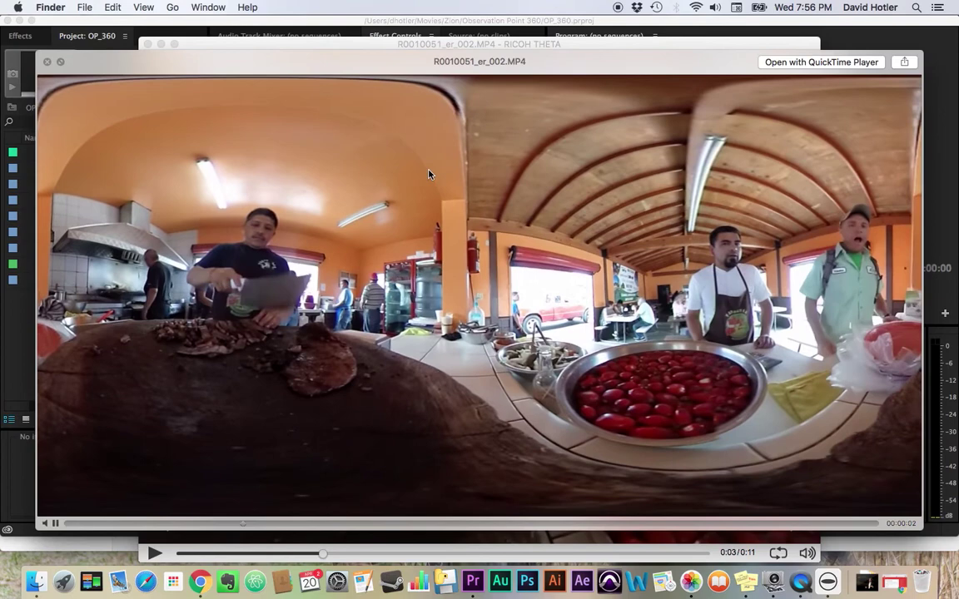
pyautogui.press('space')
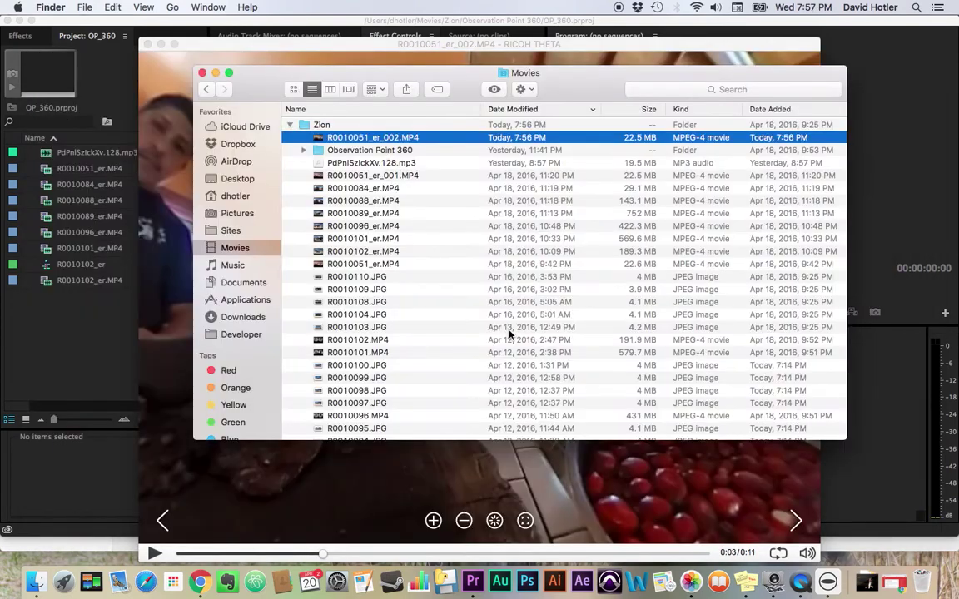
pyautogui.press('space')
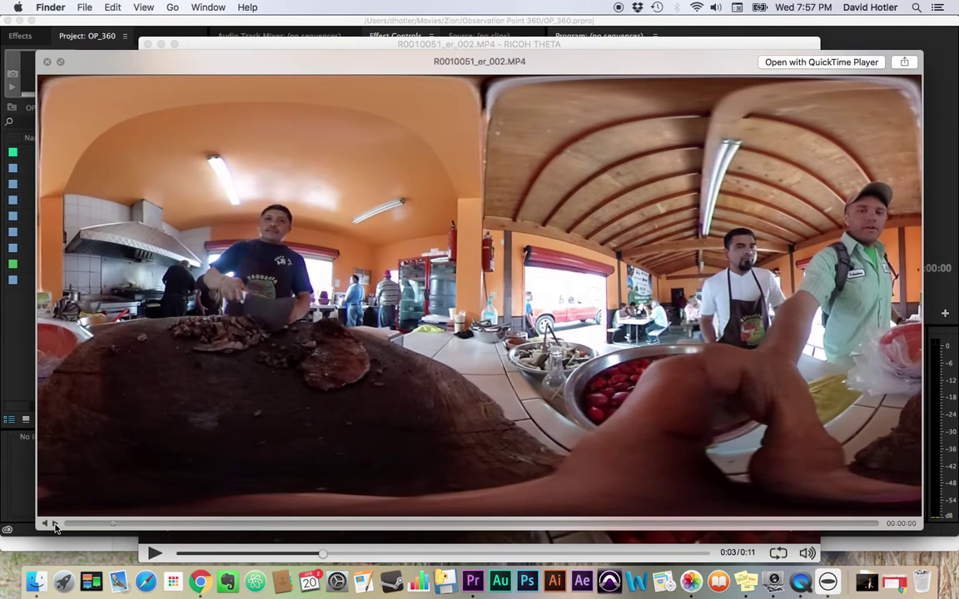
pyautogui.press('space')
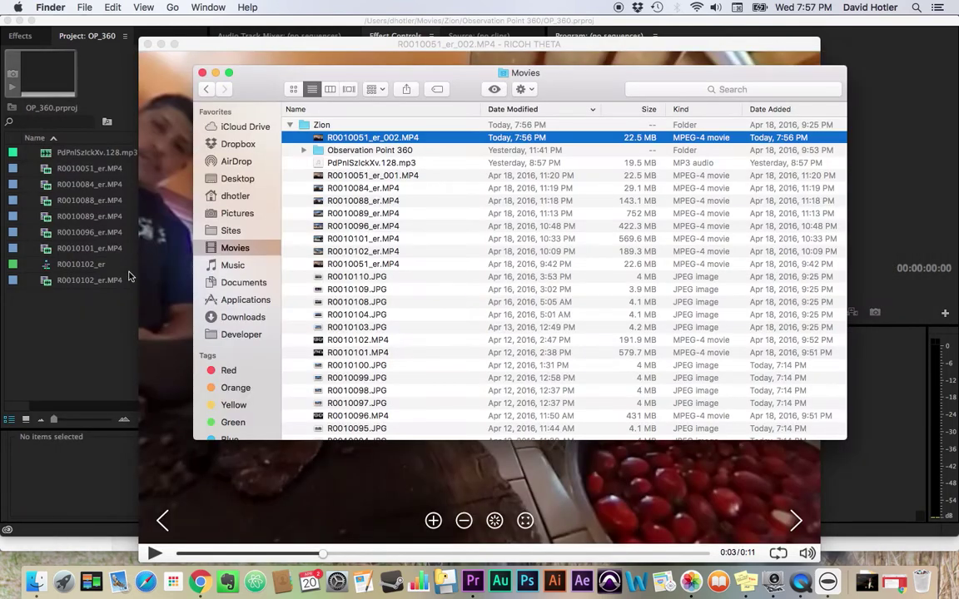
pyautogui.click(81, 348)
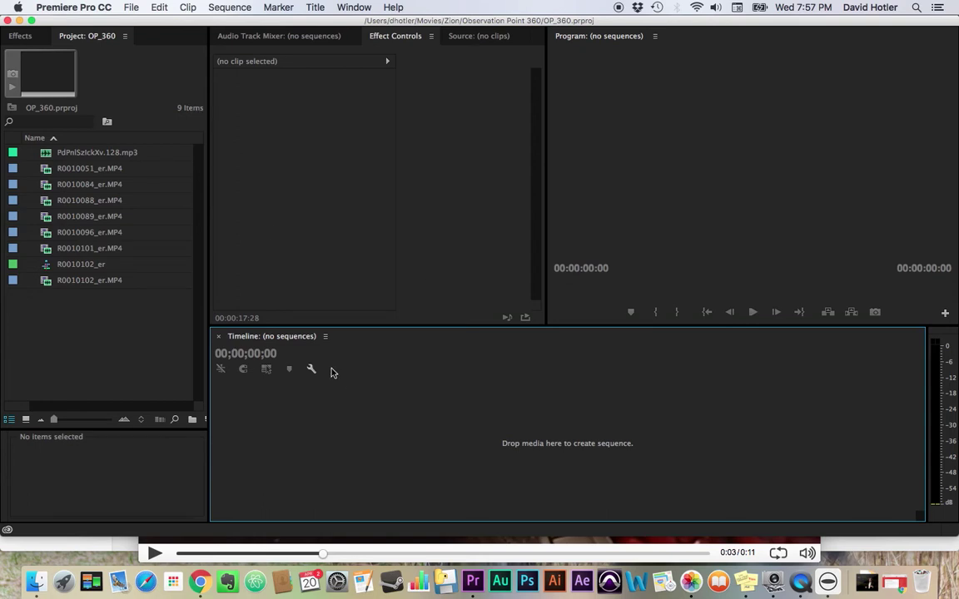
# Enlarge the Premiere window and import R0010051_er_002.MP4 into OP_360 with Cmd+I
pyautogui.moveTo(358, 539); pyautogui.dragTo(354, 566)
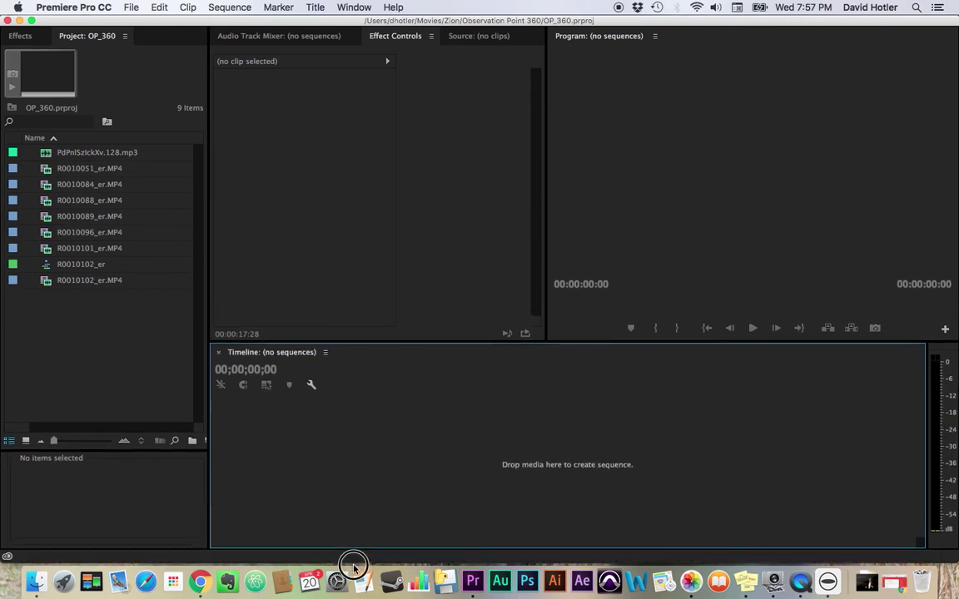
pyautogui.click(95, 334)
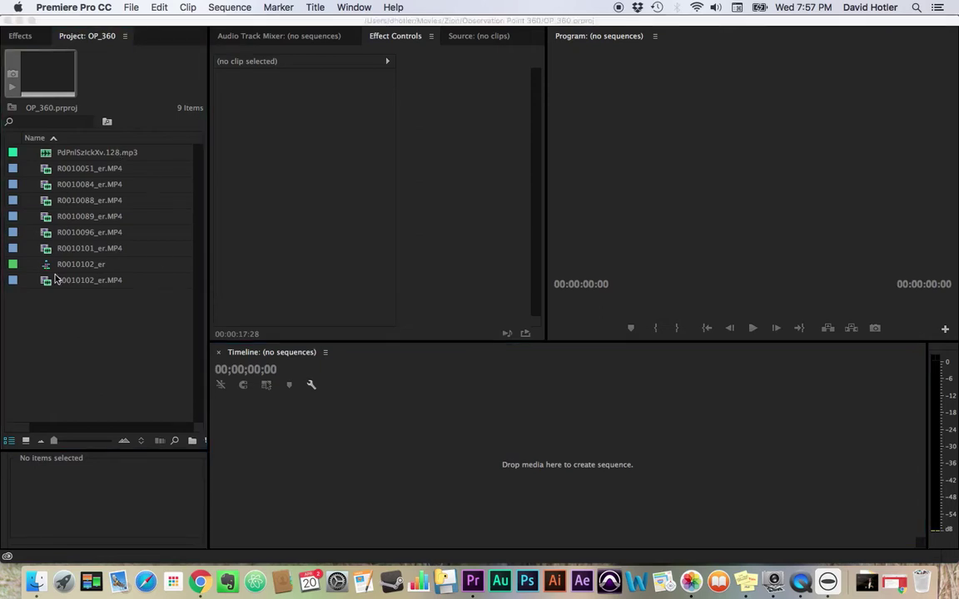
pyautogui.press('super+i')
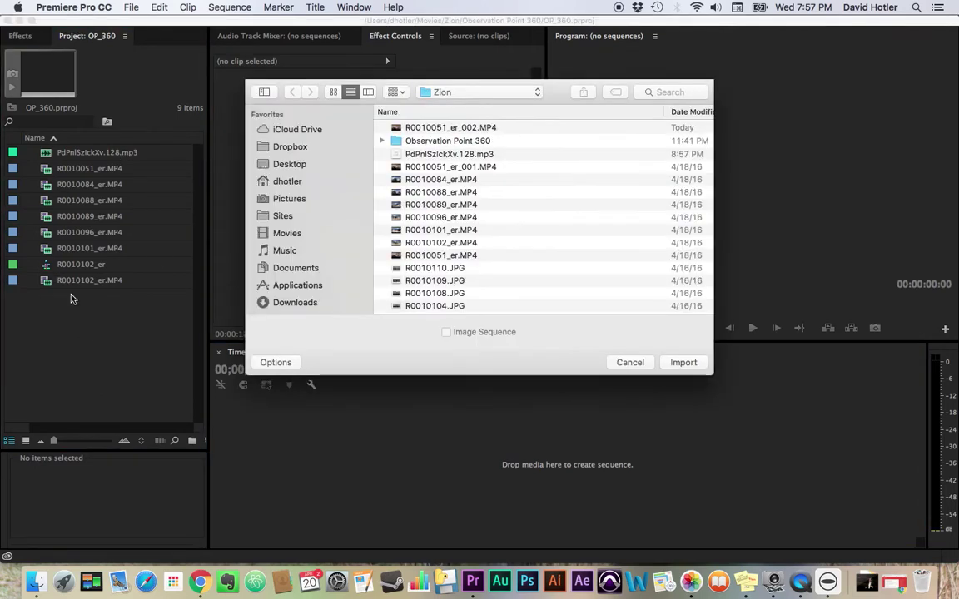
pyautogui.click(442, 130)
pyautogui.click(683, 362)
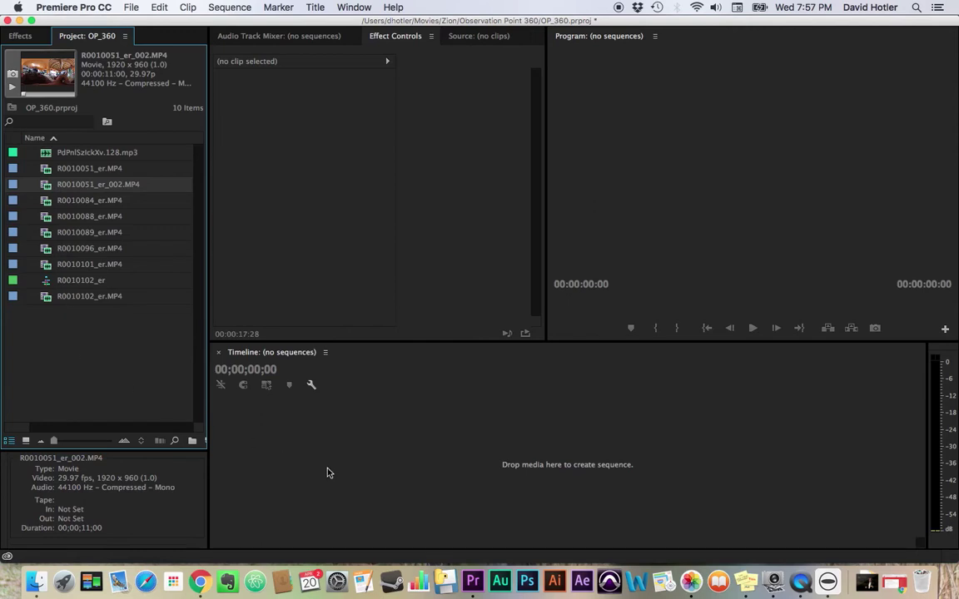
# Create the R0010051_er_002 sequence by dropping the clip onto the empty Timeline
pyautogui.click(48, 186)
pyautogui.moveTo(48, 186); pyautogui.dragTo(480, 469)
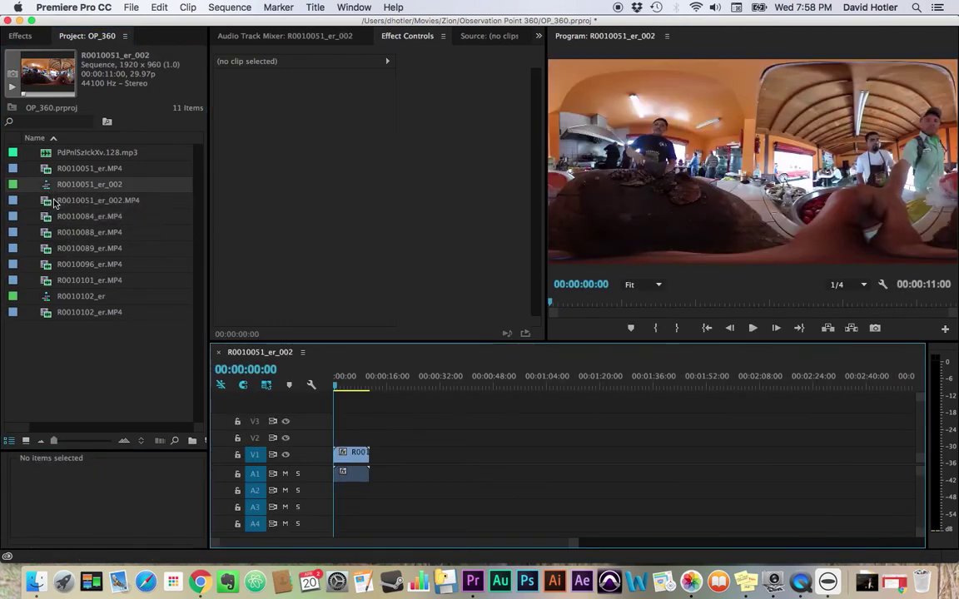
pyautogui.click(112, 201)
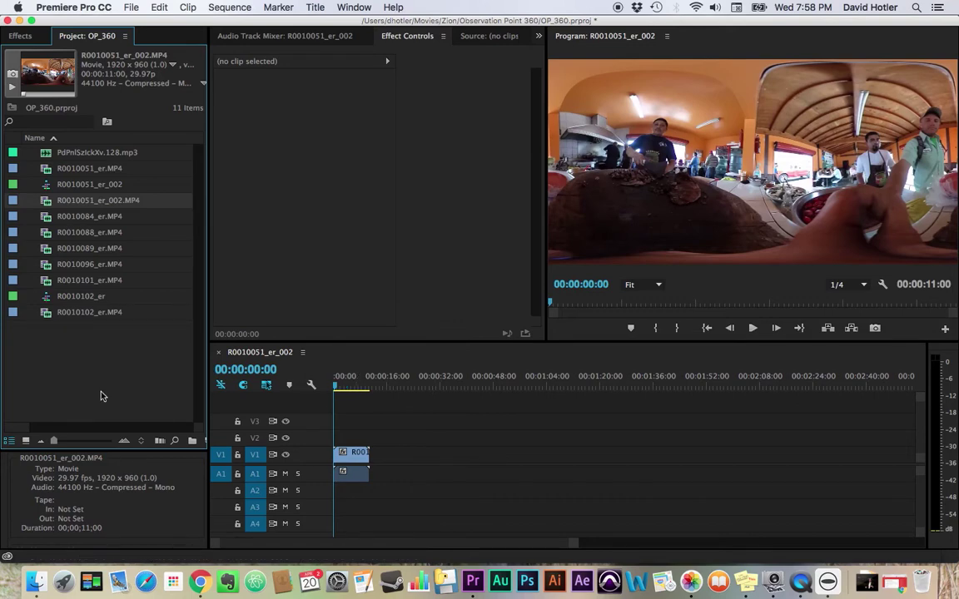
# Park the playhead at 00:00:01:06 and align the clip's start with it
pyautogui.moveTo(358, 460); pyautogui.dragTo(368, 459)
pyautogui.moveTo(346, 385); pyautogui.dragTo(338, 385)
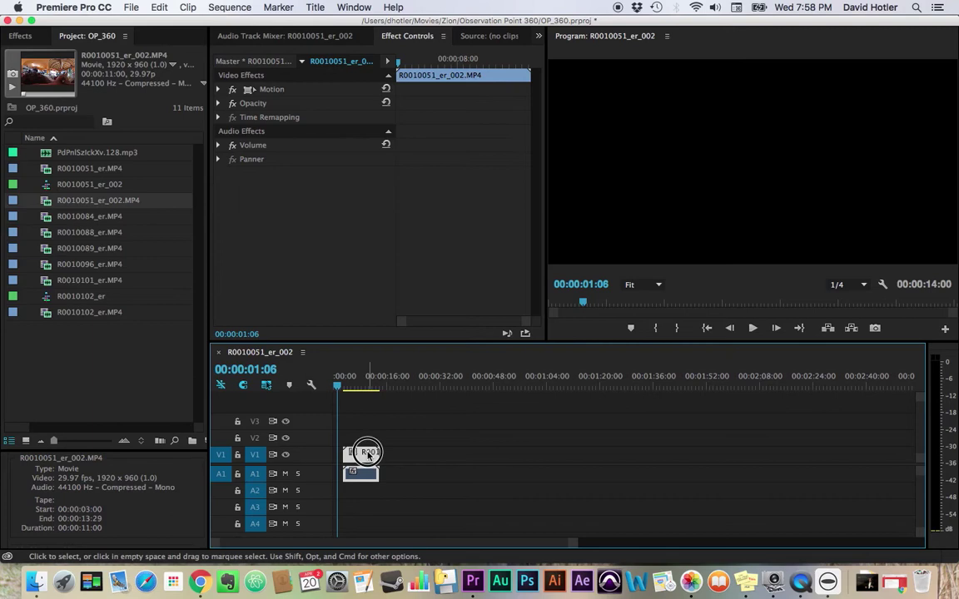
pyautogui.moveTo(364, 454); pyautogui.dragTo(356, 455)
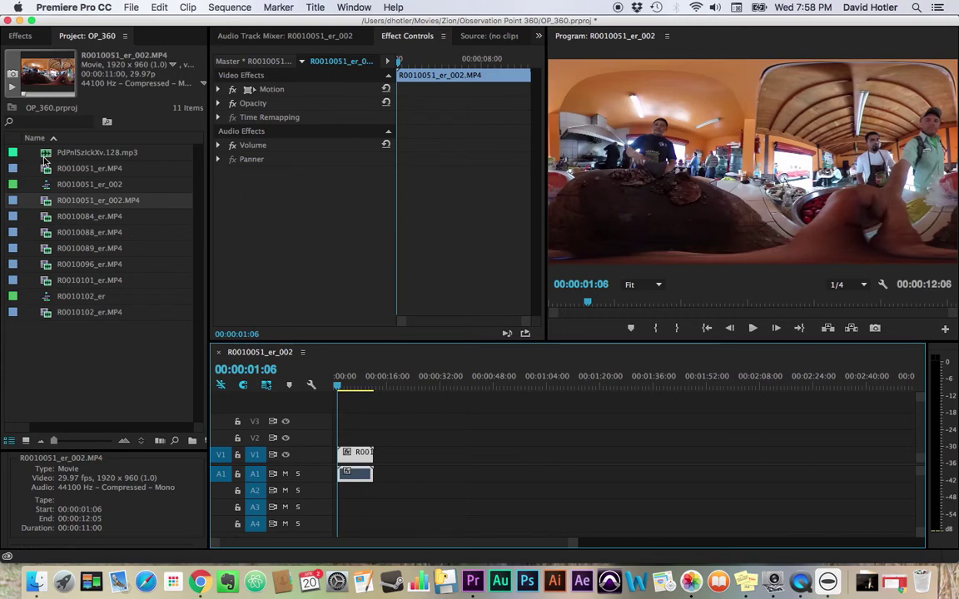
# Place the mp3 soundtrack on track A2, lower Audio 2 to -17.4 dB, and play from the start
pyautogui.moveTo(39, 148); pyautogui.dragTo(330, 498)
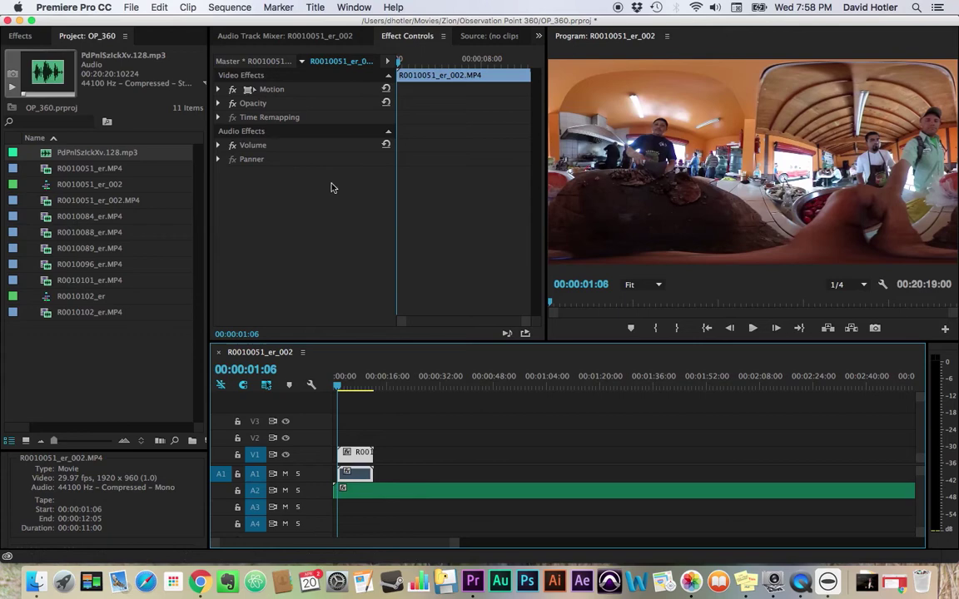
pyautogui.click(274, 36)
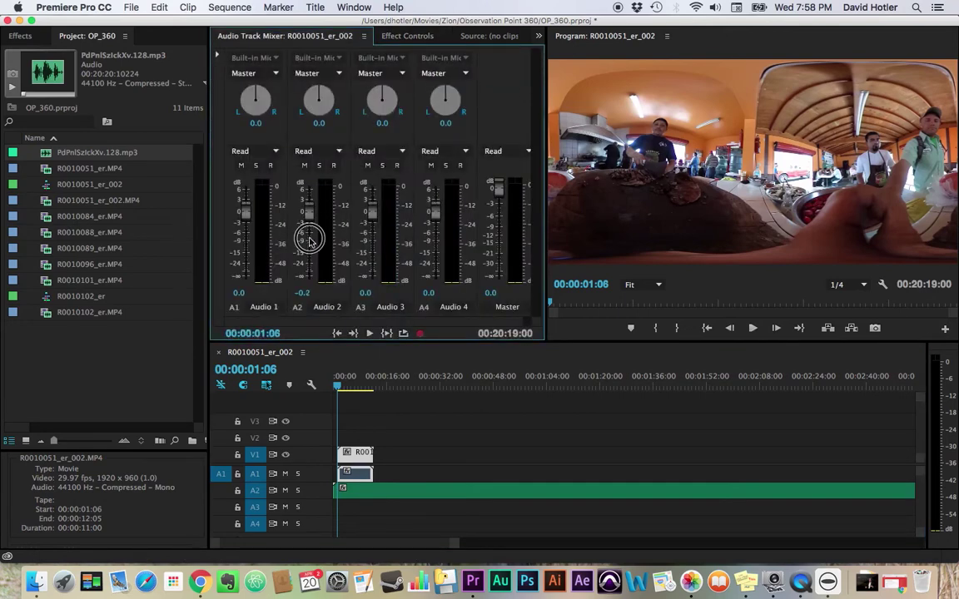
pyautogui.moveTo(308, 241); pyautogui.dragTo(308, 256)
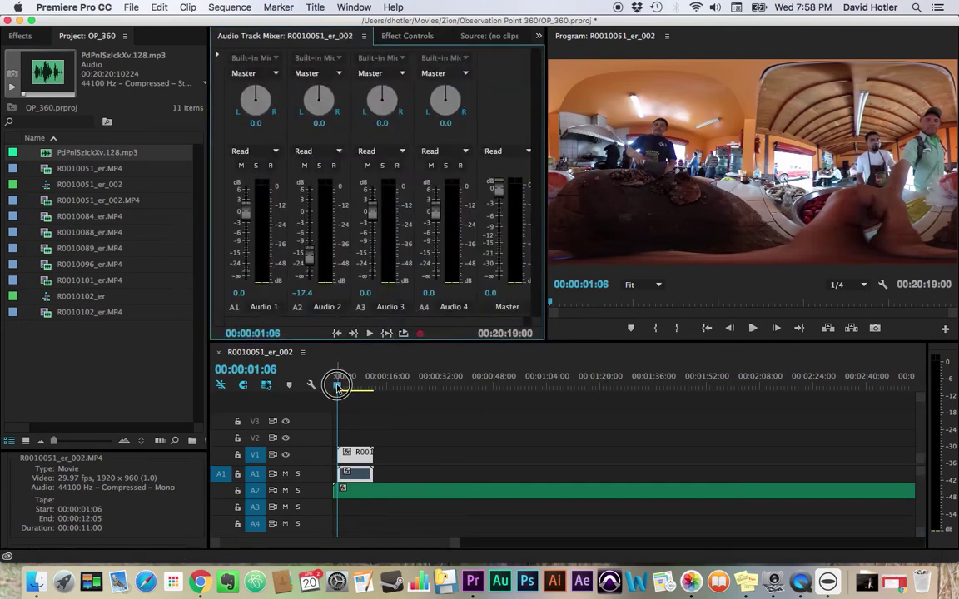
pyautogui.moveTo(338, 384); pyautogui.dragTo(316, 386)
pyautogui.press('space')
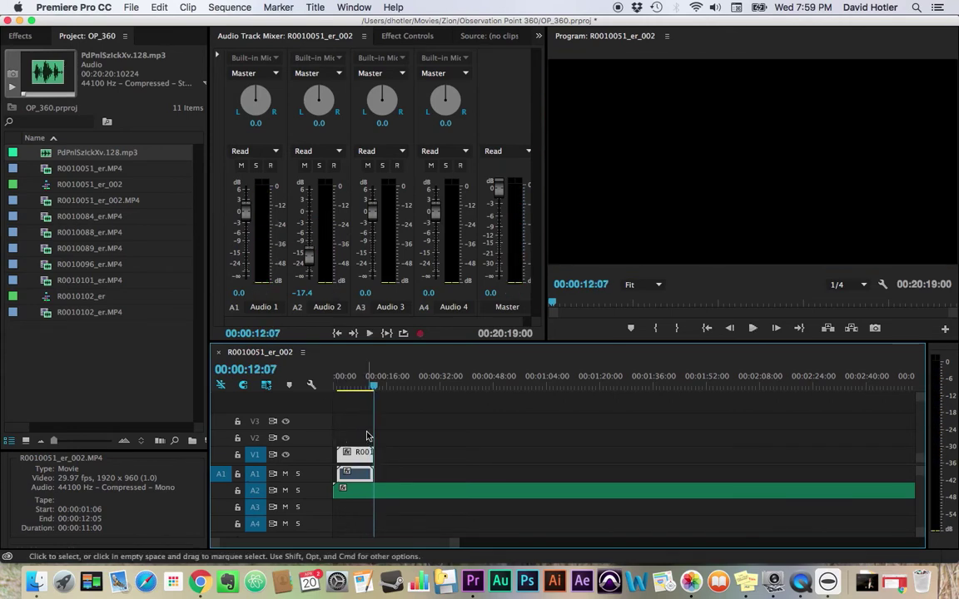
# Zoom the timeline in and scrub through the clips to near the video's end
pyautogui.moveTo(373, 381); pyautogui.dragTo(359, 385)
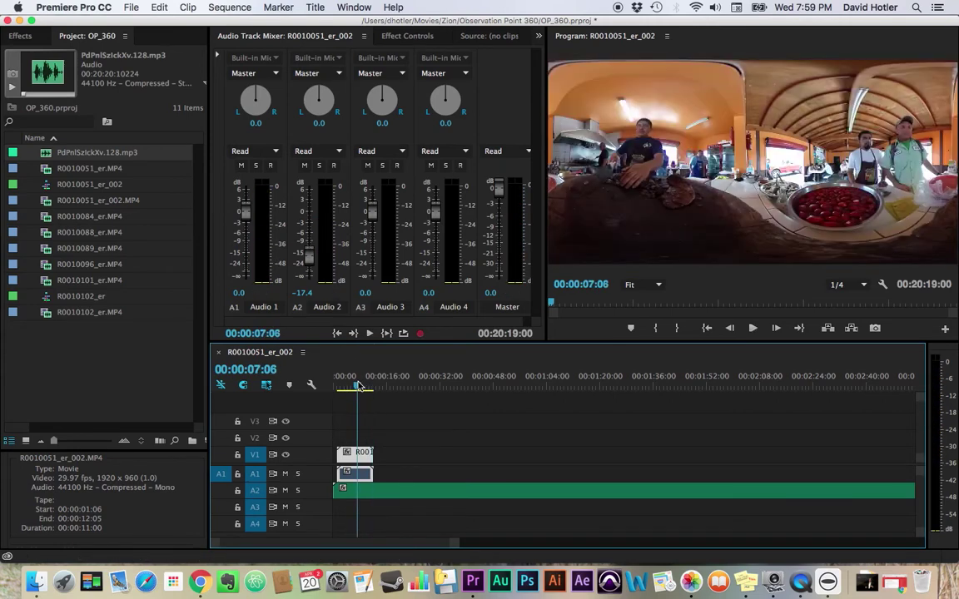
pyautogui.press('=')
pyautogui.press('=')
pyautogui.press('=')
pyautogui.press('=')
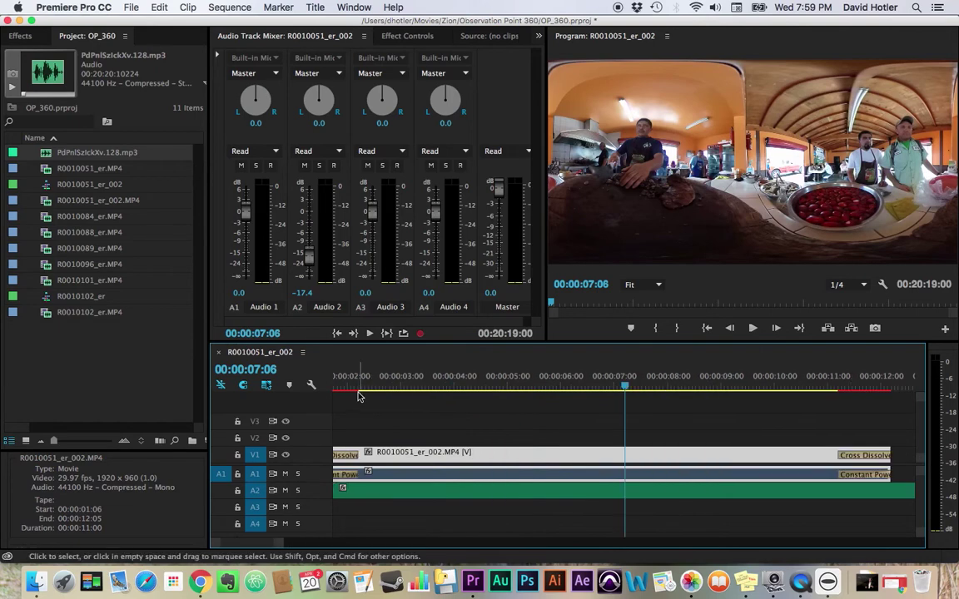
pyautogui.click(348, 397)
pyautogui.moveTo(347, 387); pyautogui.dragTo(385, 386)
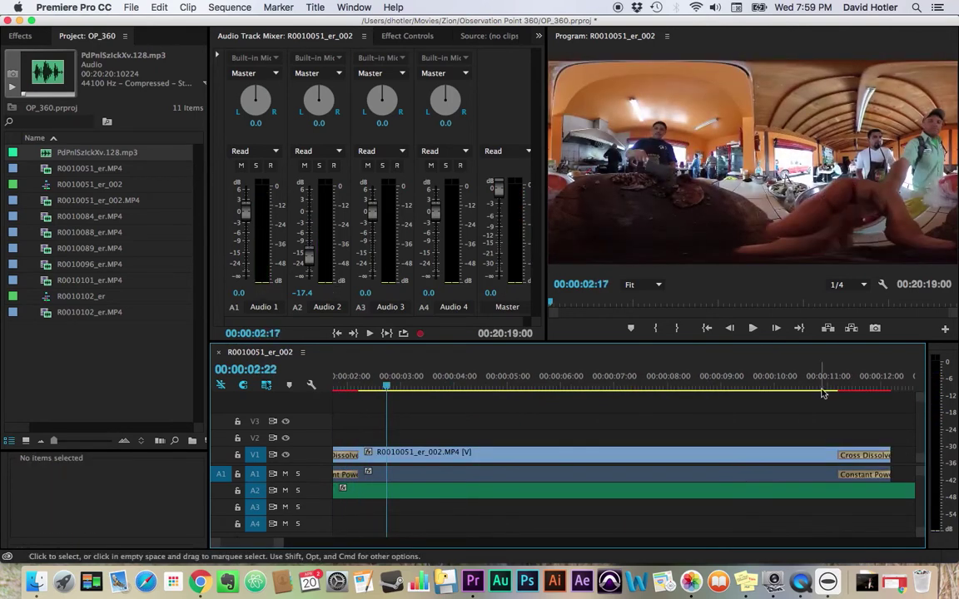
pyautogui.moveTo(822, 393); pyautogui.dragTo(884, 391)
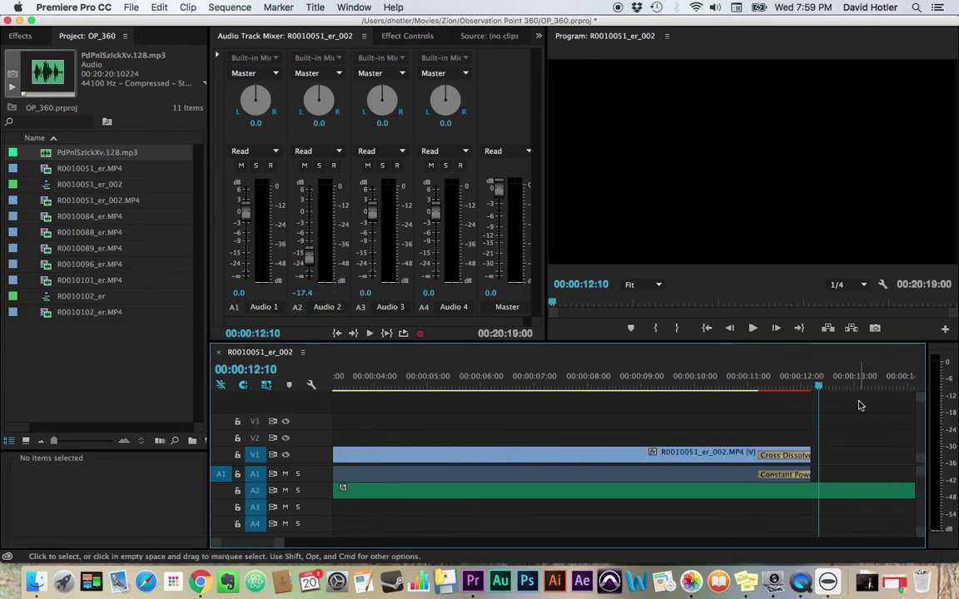
# Trim the A2 mp3 clip to end at 00:00:12:23 and add a Constant Power fade to its end
pyautogui.click(788, 490)
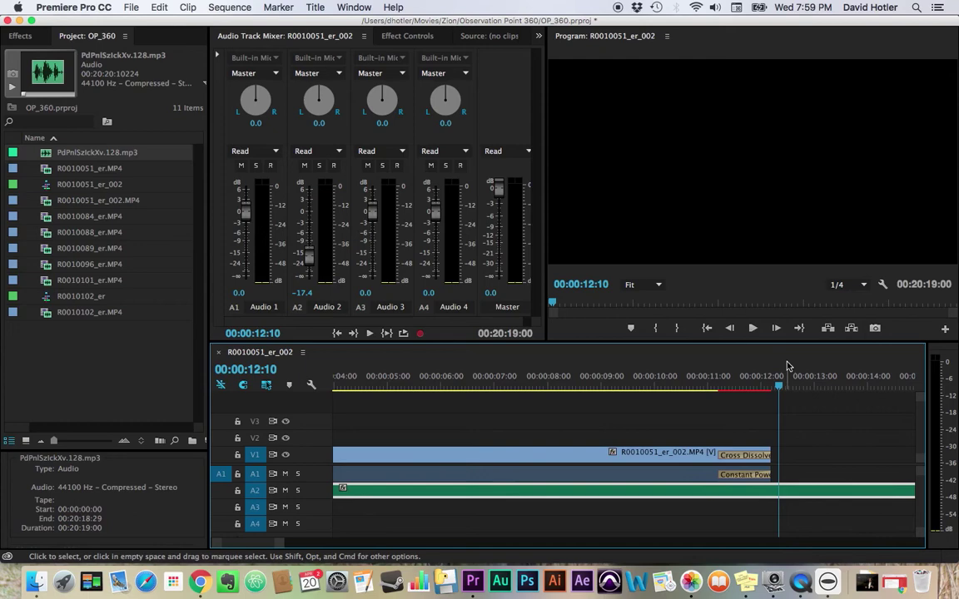
pyautogui.moveTo(778, 386); pyautogui.dragTo(801, 387)
pyautogui.press('w')
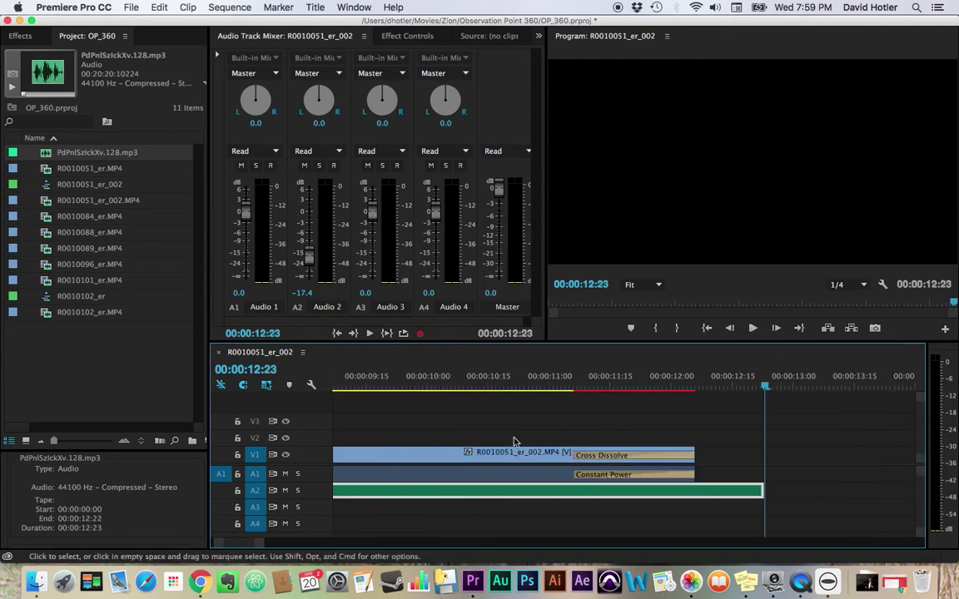
pyautogui.press('super+shift+d')
pyautogui.click(767, 446)
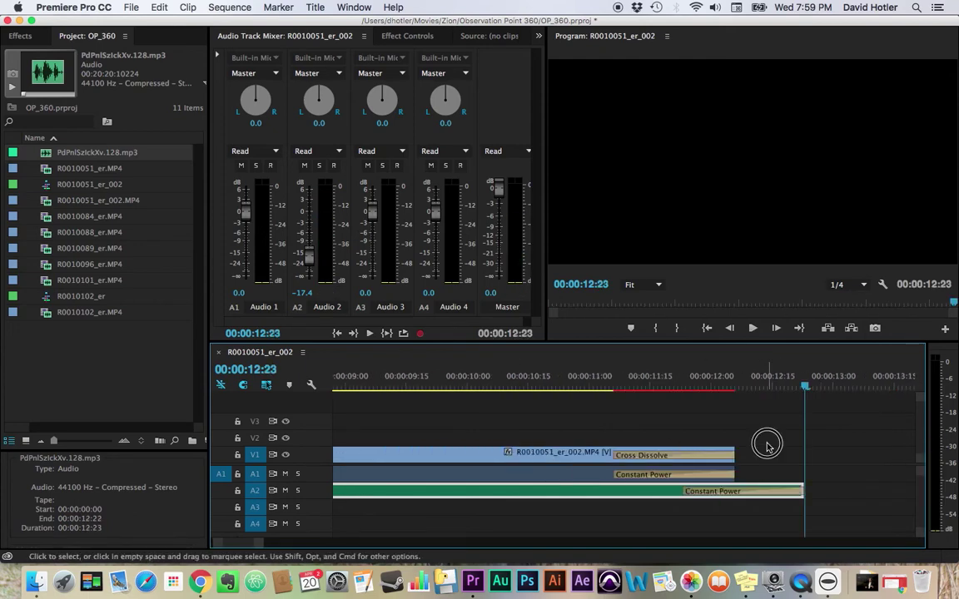
# Zoom out to show the whole sequence and scrub from the start to preview it
pyautogui.scroll(10, 766, 445)
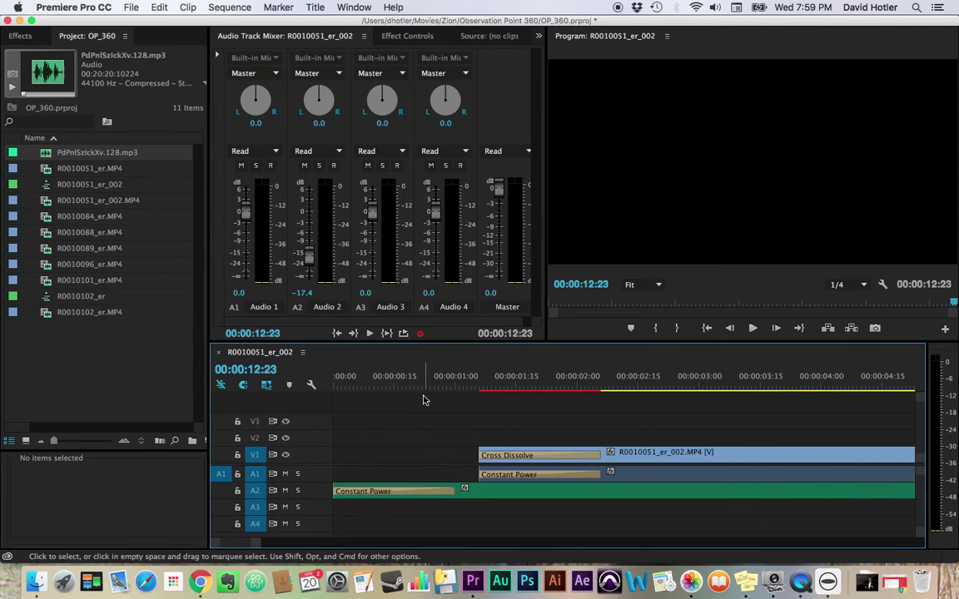
pyautogui.press('-')
pyautogui.press('-')
pyautogui.press('-')
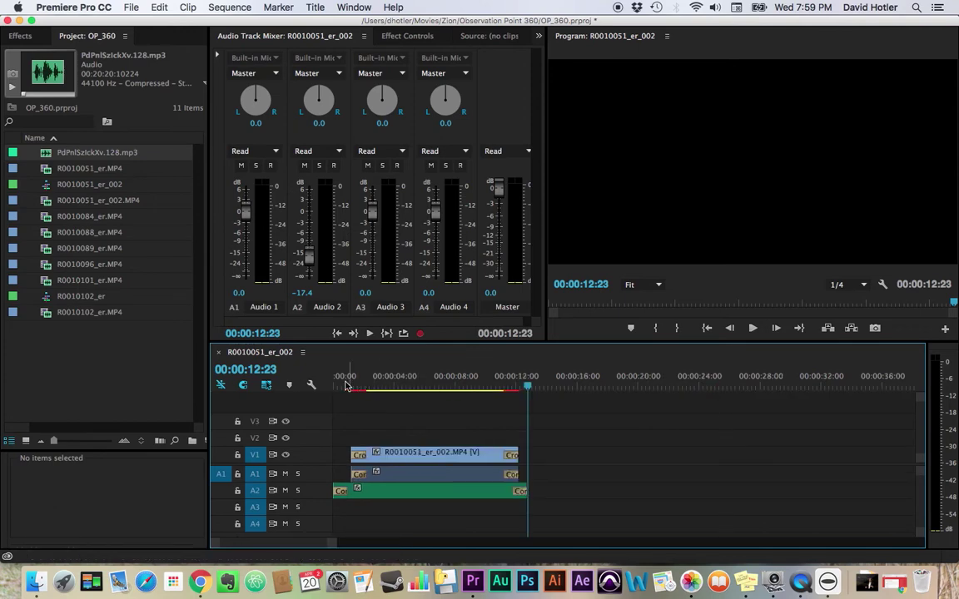
pyautogui.click(340, 384)
pyautogui.moveTo(341, 384); pyautogui.dragTo(526, 388)
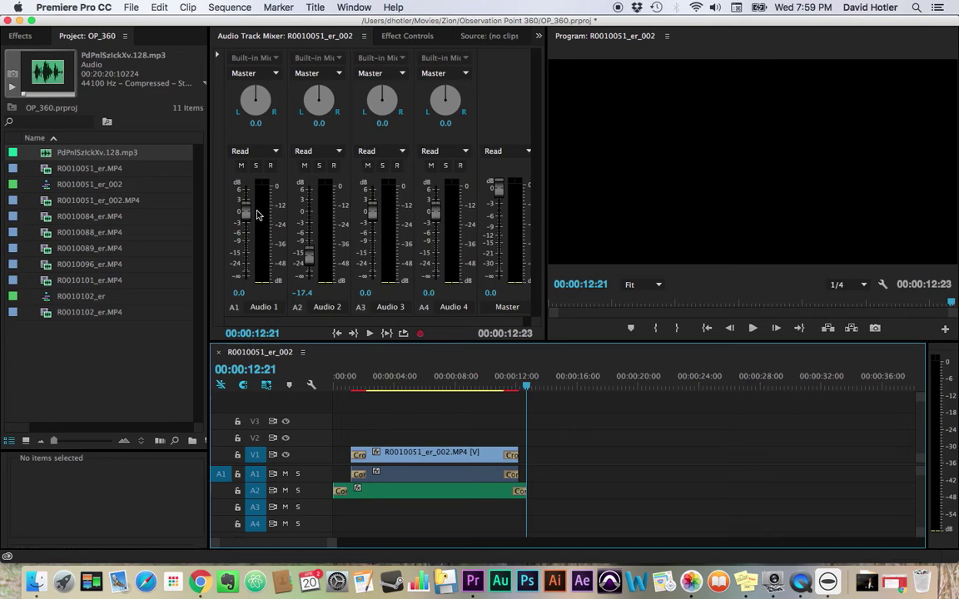
# Open the sequence's media export settings and keep the Match Source - High bitrate preset
pyautogui.click(131, 6)
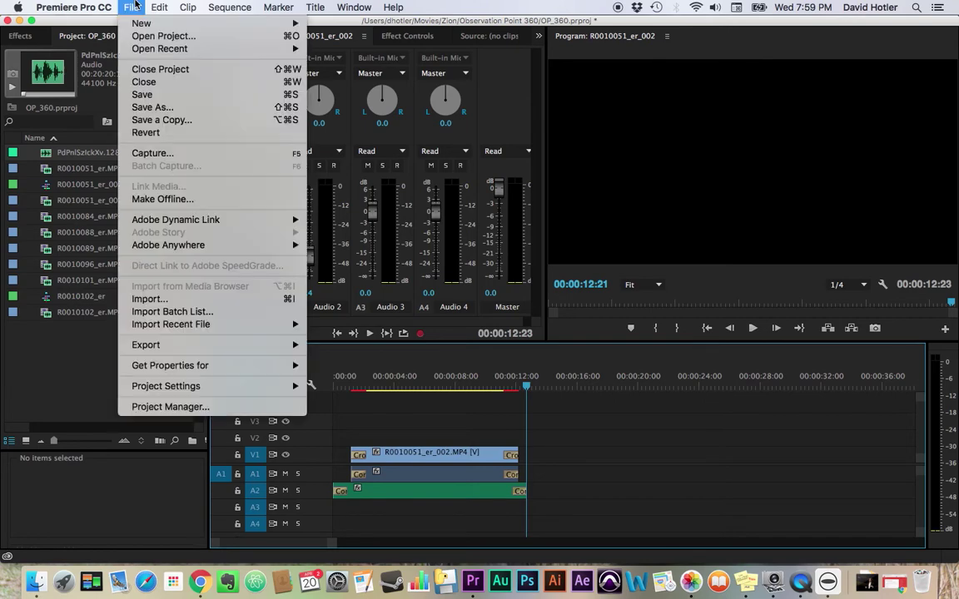
pyautogui.moveTo(197, 347)
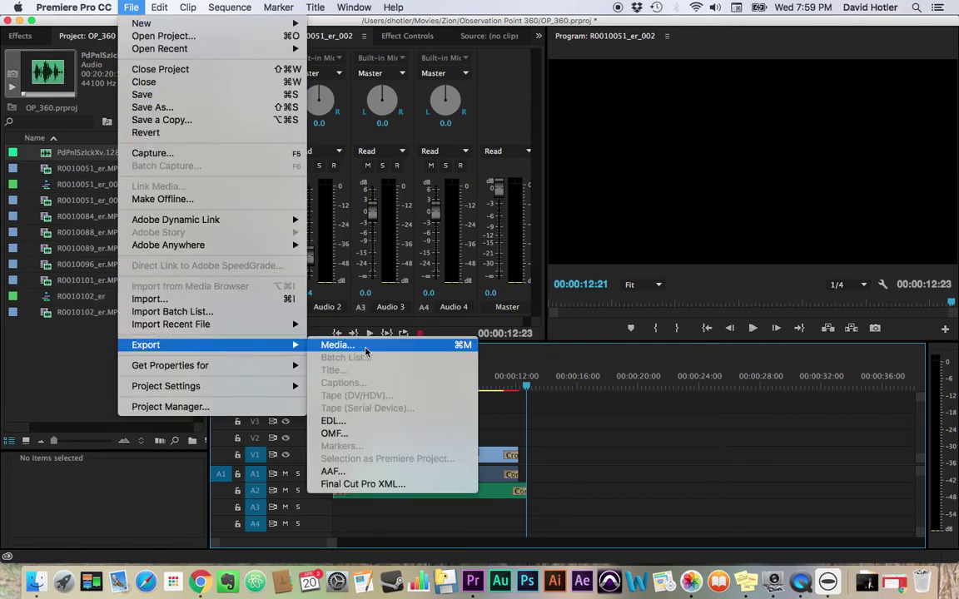
pyautogui.click(395, 348)
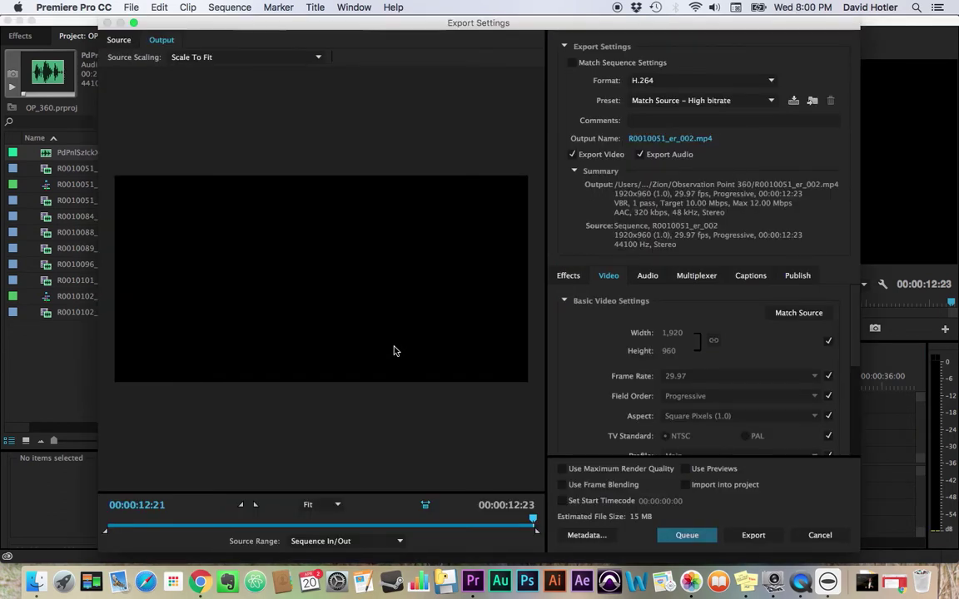
pyautogui.click(772, 100)
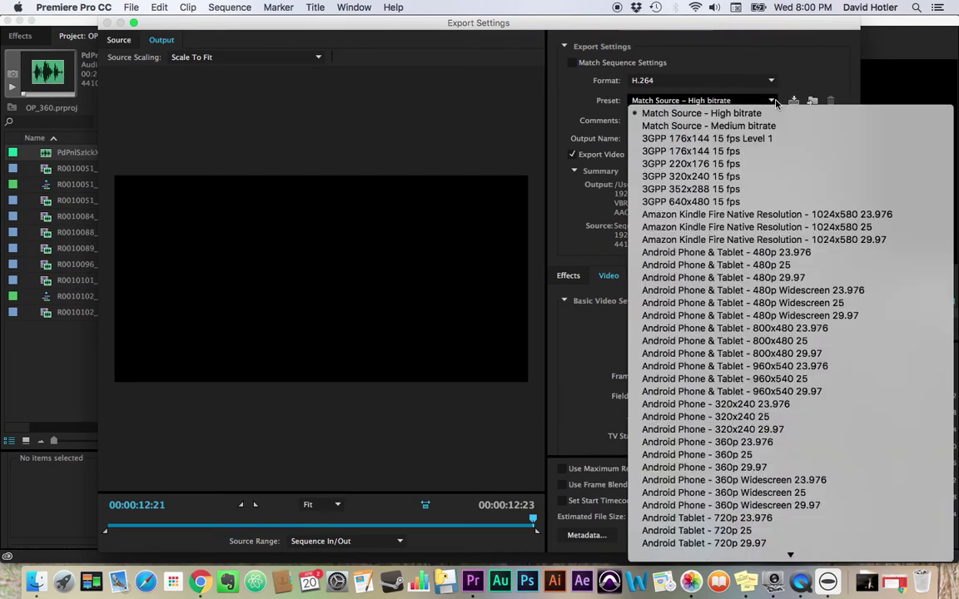
pyautogui.scroll(-15, 744, 371)
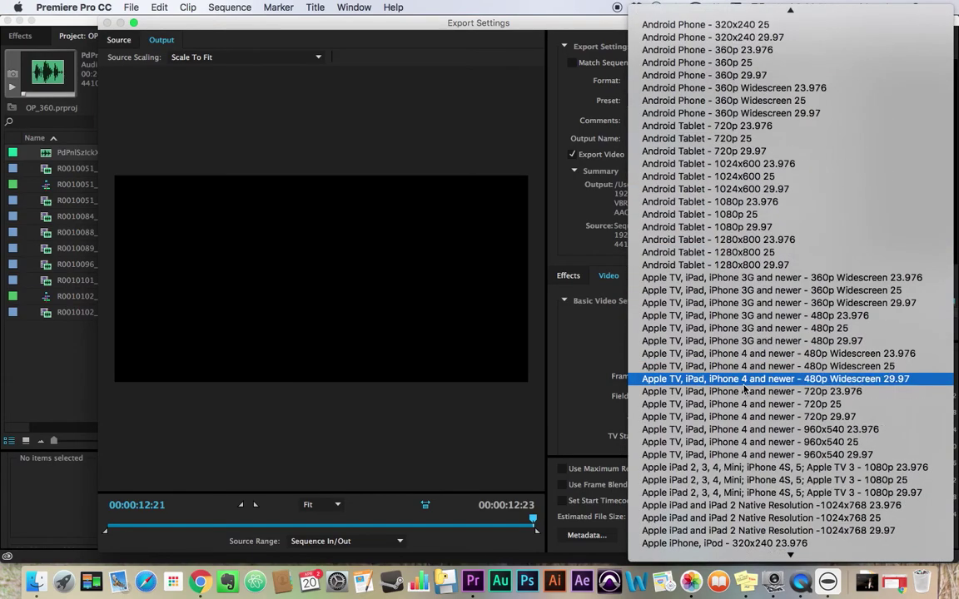
pyautogui.scroll(-5, 746, 388)
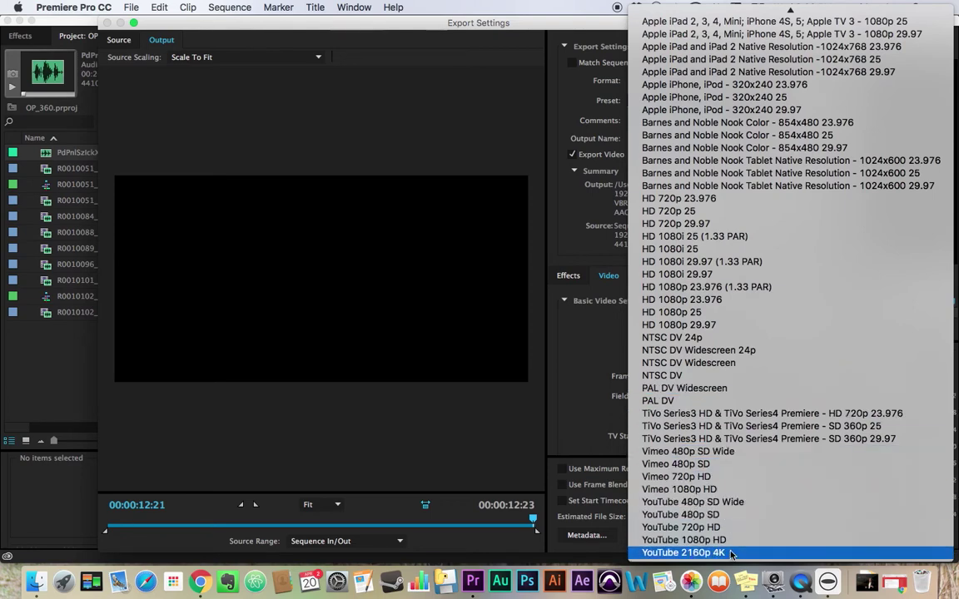
pyautogui.scroll(20, 774, 349)
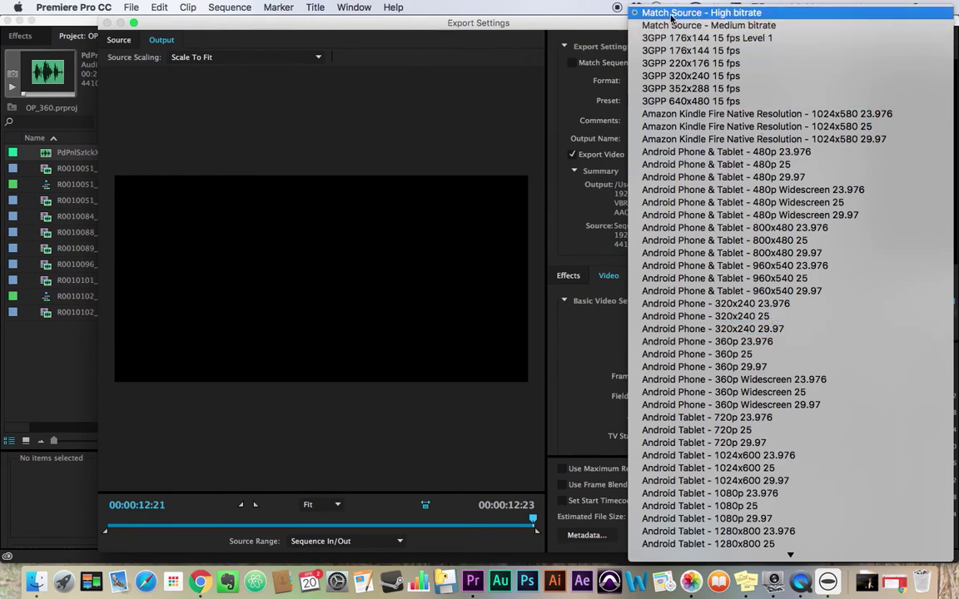
pyautogui.click(770, 14)
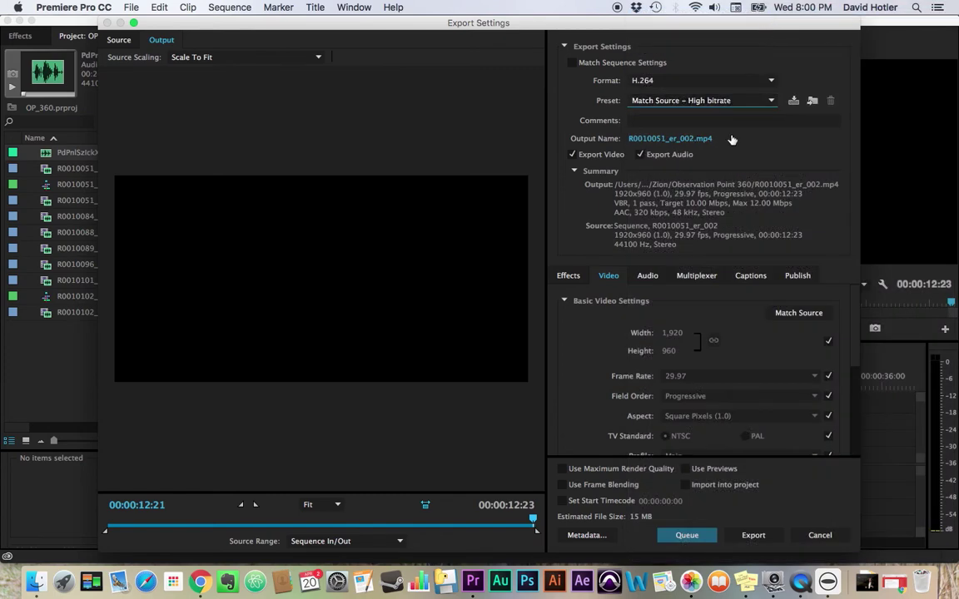
# Keep H.264 as the export format and bring up the output file naming dialog
pyautogui.click(691, 81)
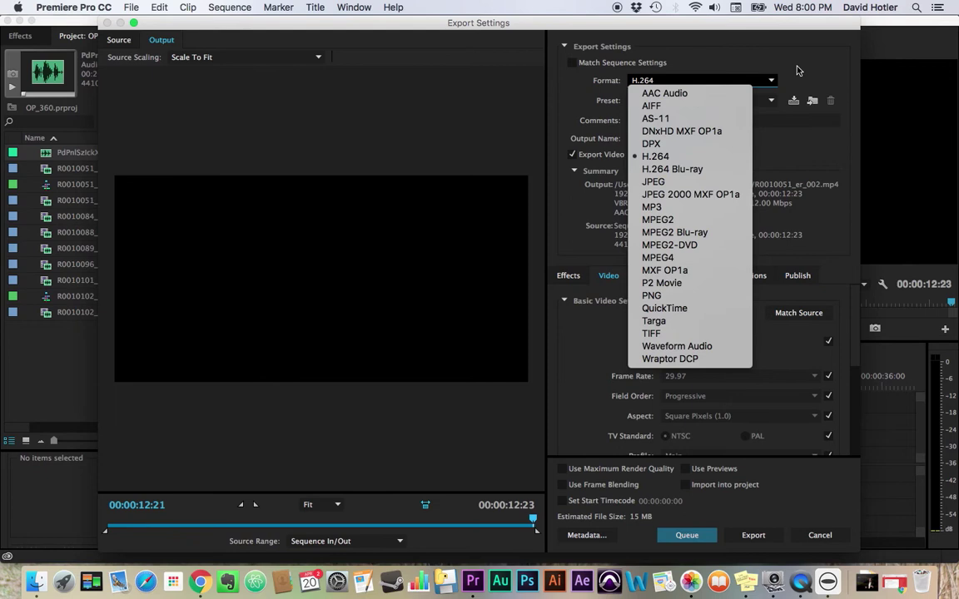
pyautogui.click(720, 64)
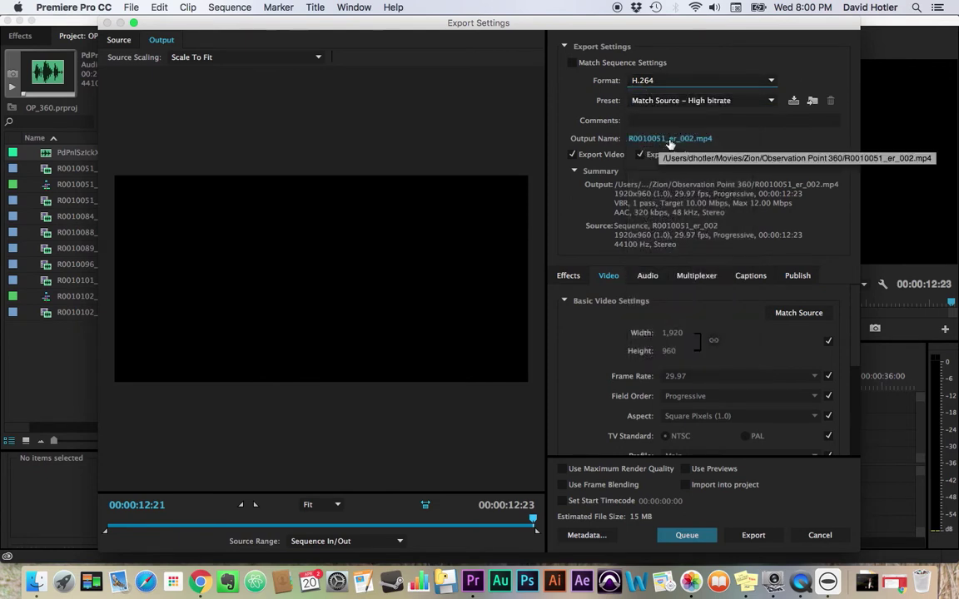
pyautogui.click(670, 140)
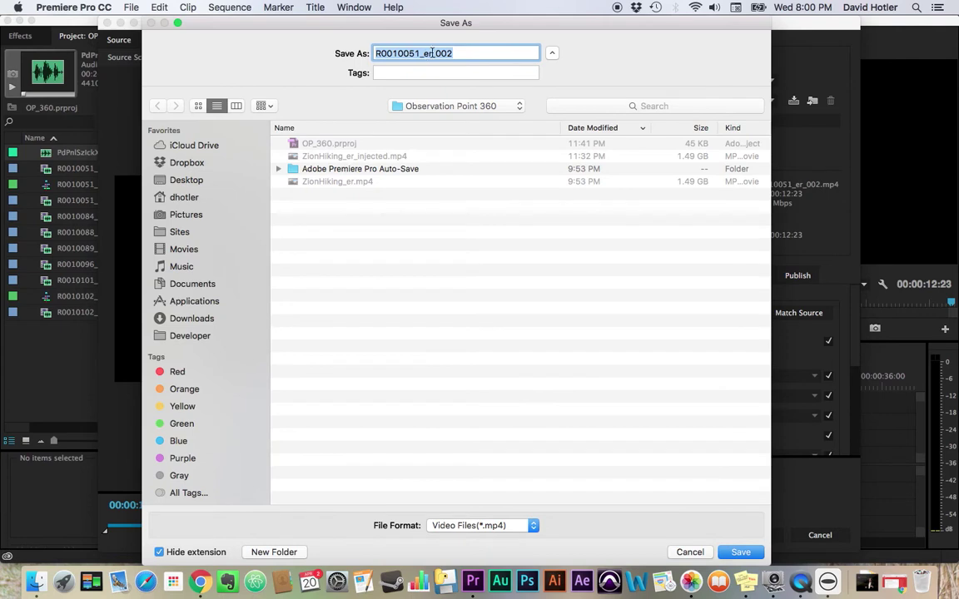
# Name the output file Carnitas_360, save the name, and start the export
pyautogui.click(432, 53)
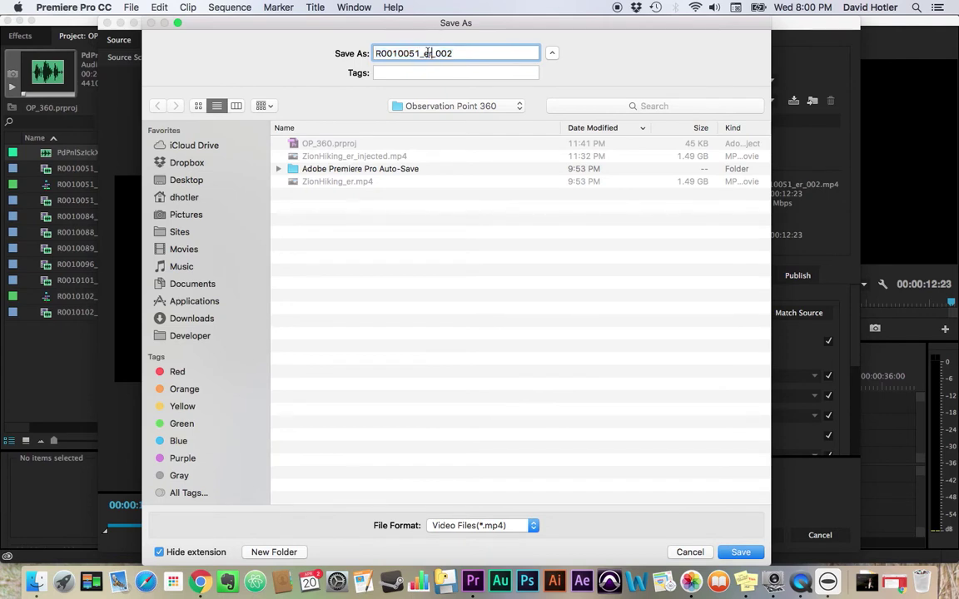
pyautogui.click(428, 53)
pyautogui.moveTo(424, 52); pyautogui.dragTo(434, 52)
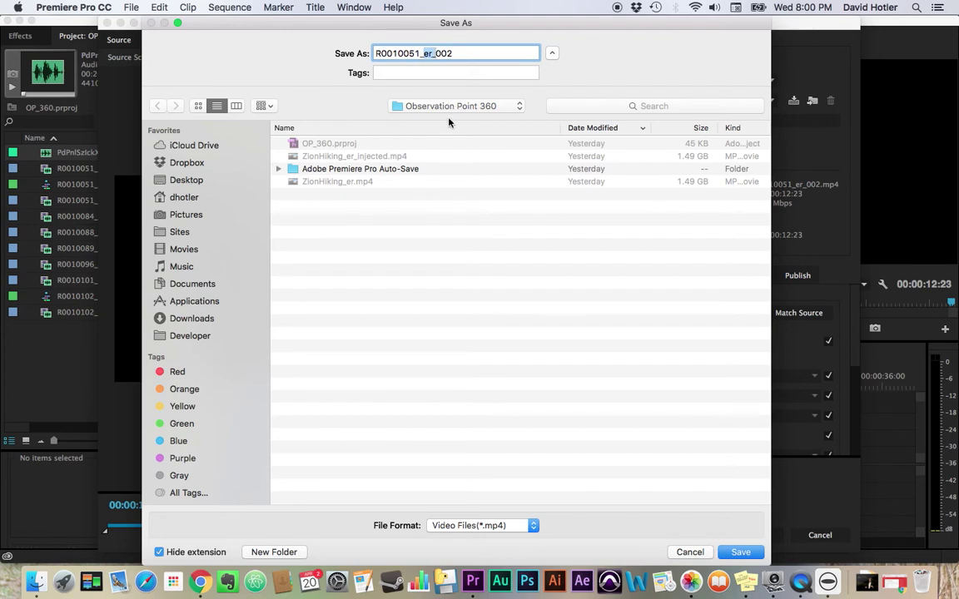
pyautogui.click(468, 54)
pyautogui.doubleClick(469, 53)
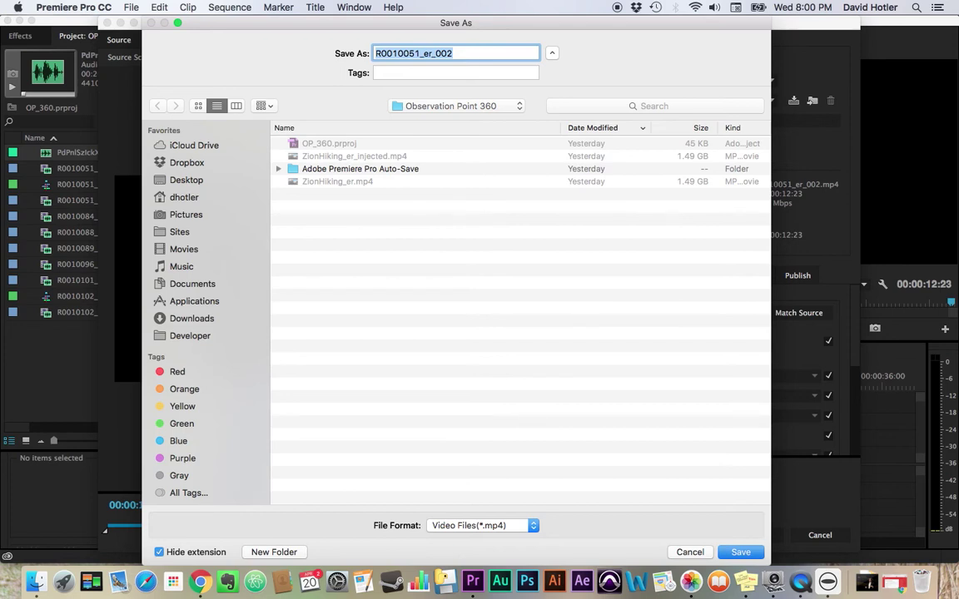
pyautogui.write('Carni')
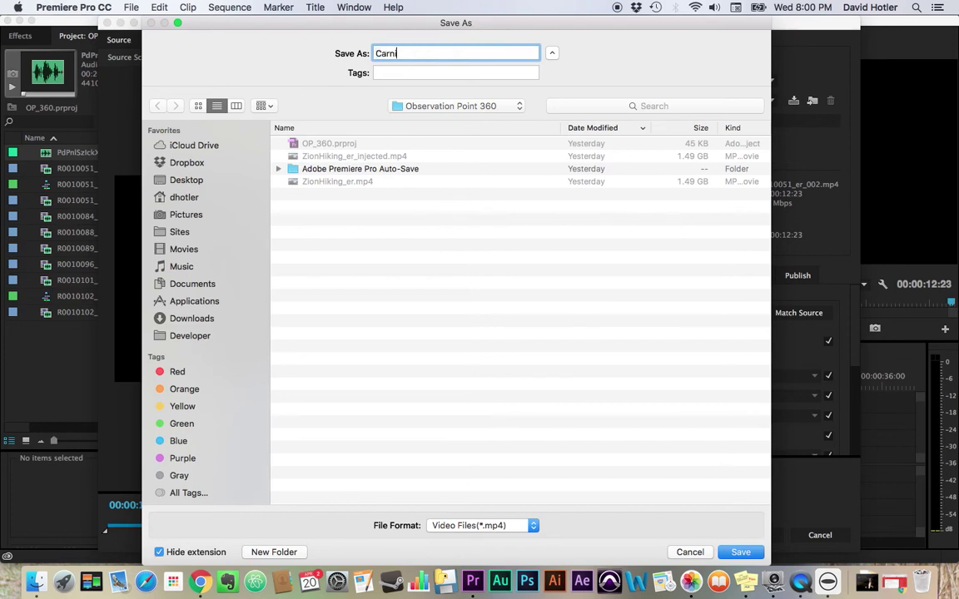
pyautogui.write('tas')
pyautogui.write('_360')
pyautogui.click(737, 553)
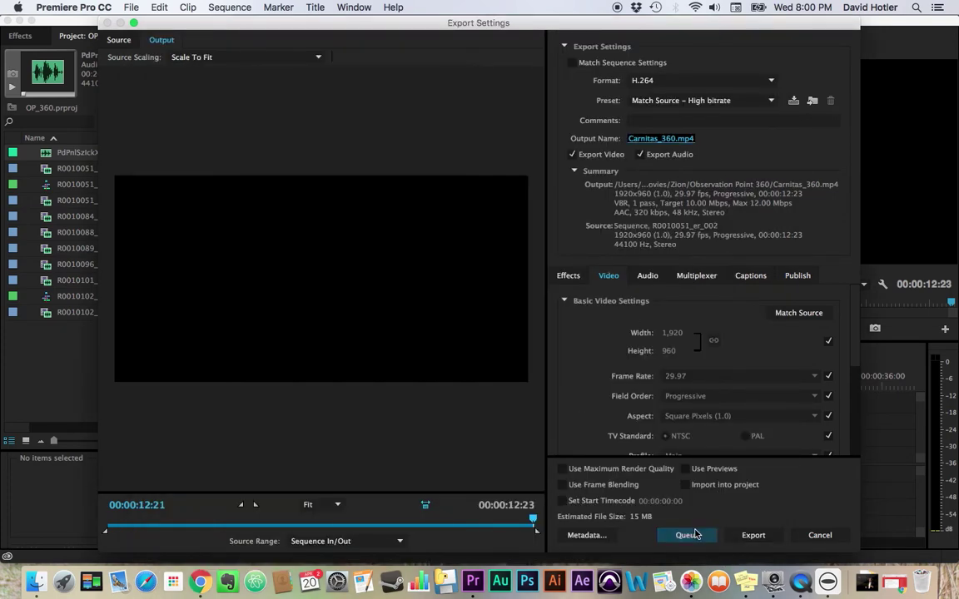
pyautogui.click(753, 535)
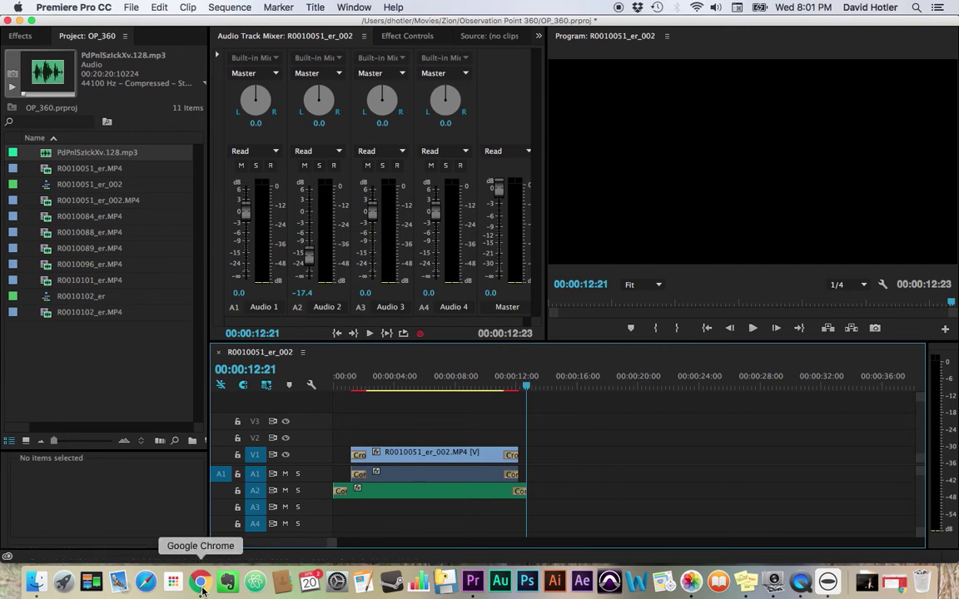
# Switch to Chrome and scroll through the YouTube Help 'Upload 360 degree videos' article
pyautogui.click(200, 583)
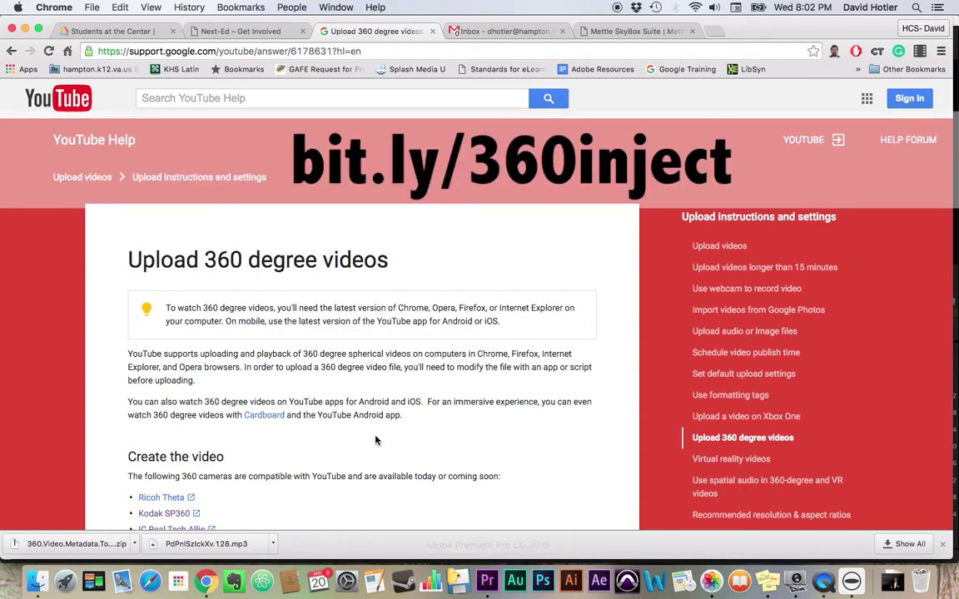
pyautogui.scroll(-3, 374, 441)
pyautogui.scroll(-3, 375, 436)
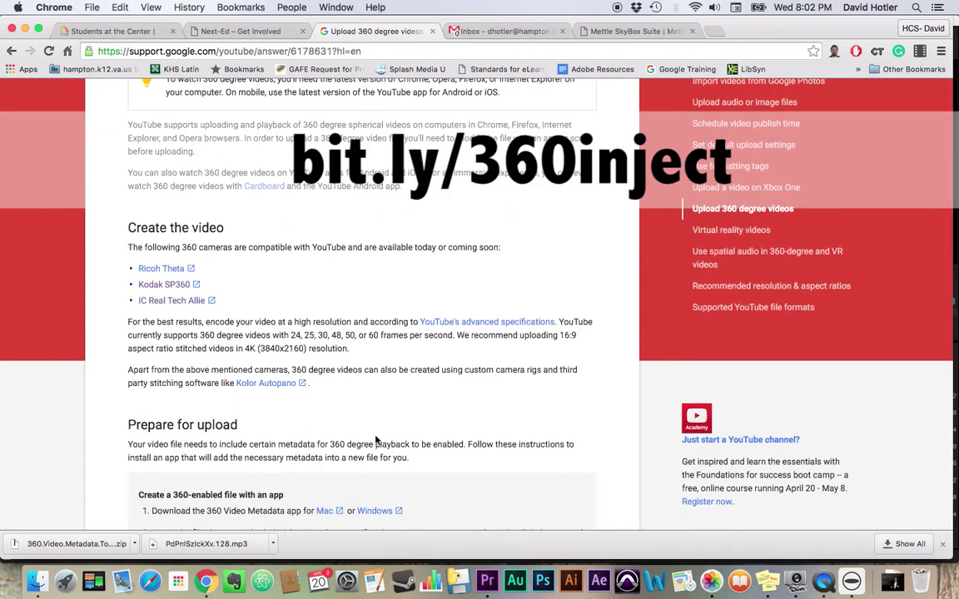
pyautogui.scroll(6, 376, 441)
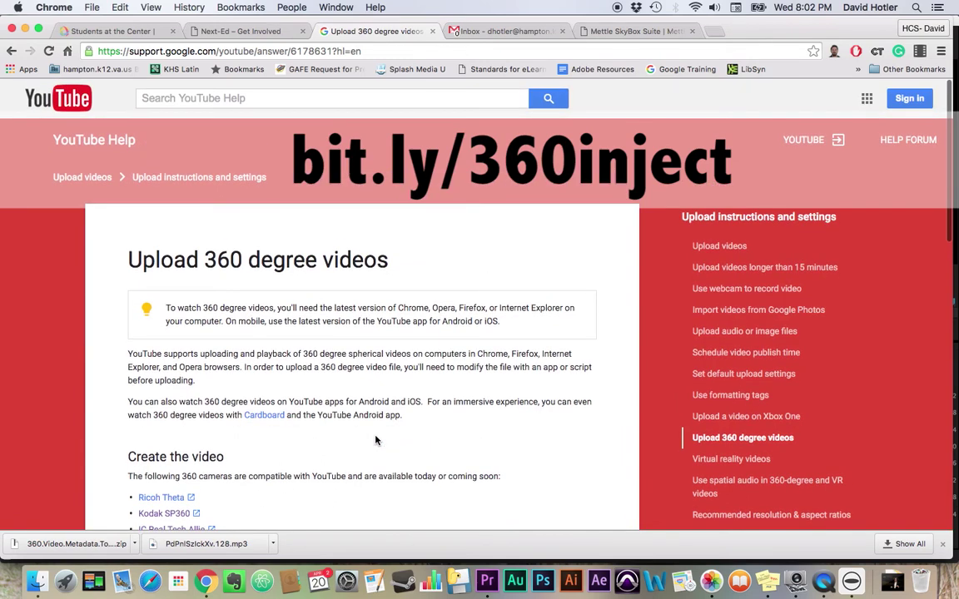
pyautogui.scroll(-3, 375, 441)
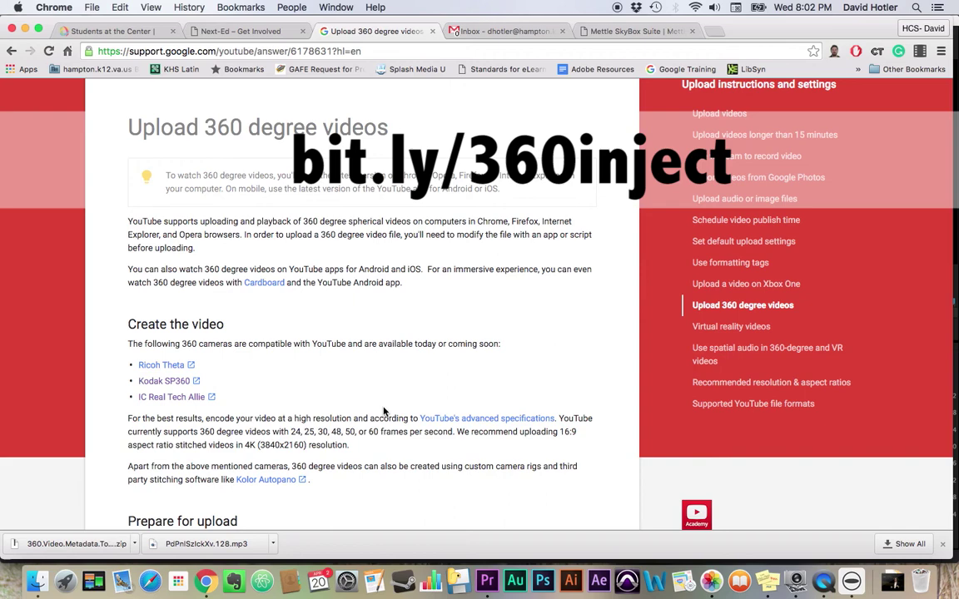
# Scroll to the 'Create a 360-enabled file with an app' steps and highlight '360 Video Metadata app'
pyautogui.scroll(-1, 385, 411)
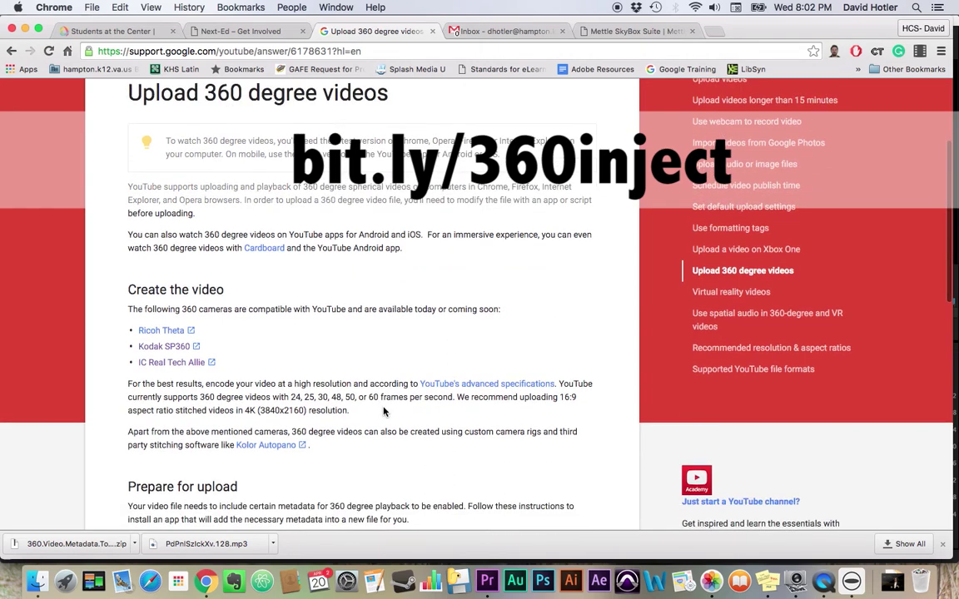
pyautogui.scroll(-1, 384, 411)
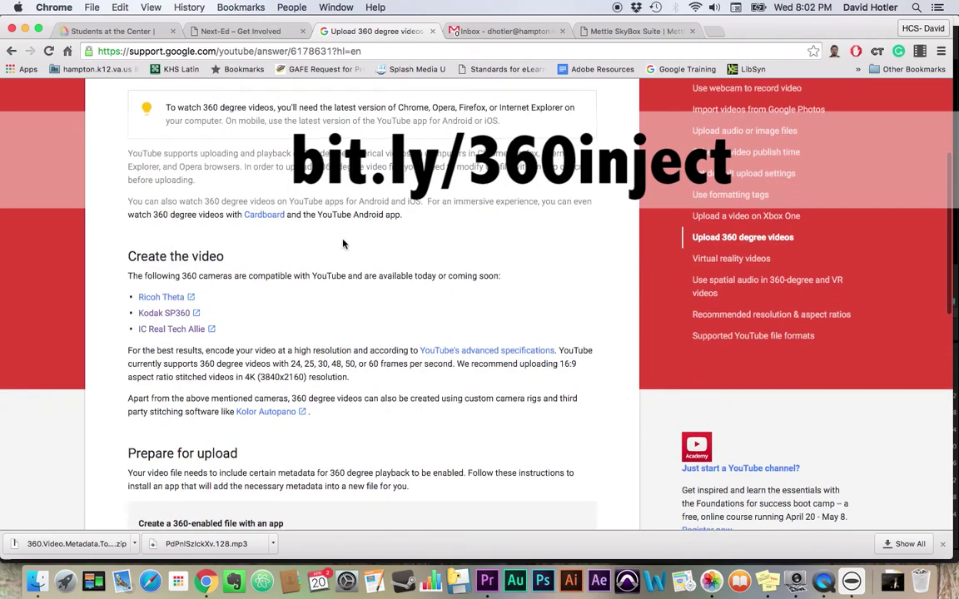
pyautogui.scroll(4, 342, 243)
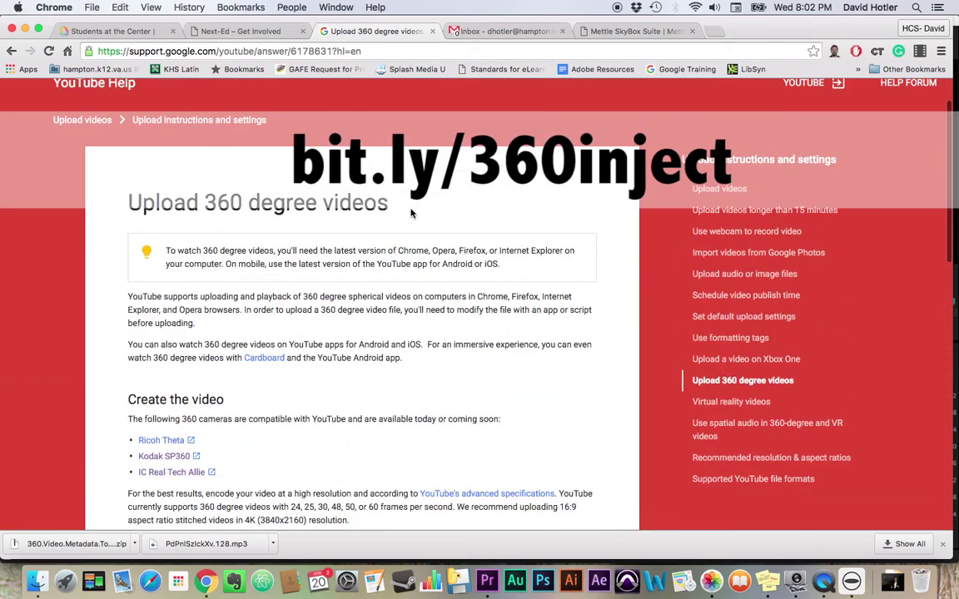
pyautogui.scroll(-10, 383, 274)
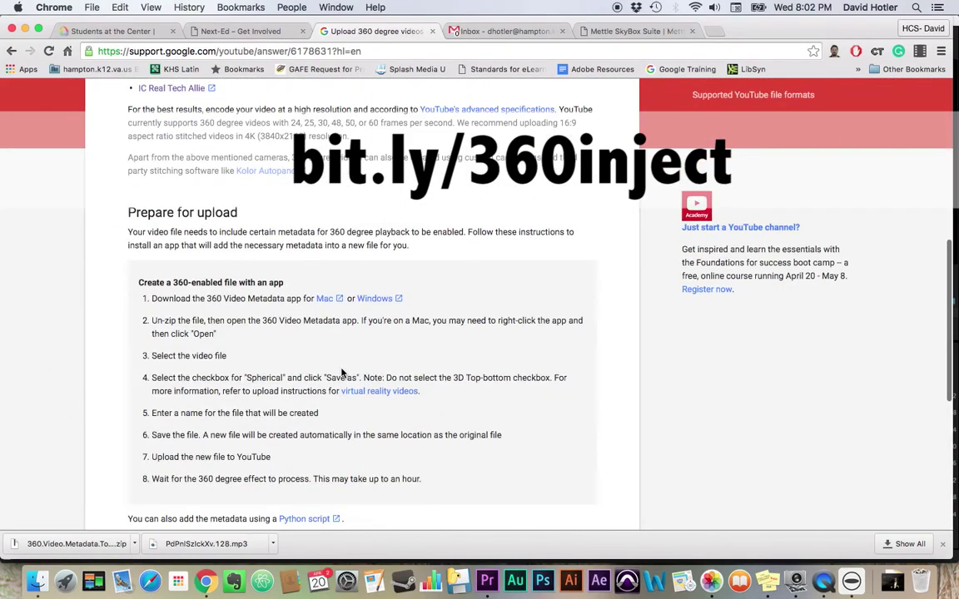
pyautogui.scroll(-2, 341, 374)
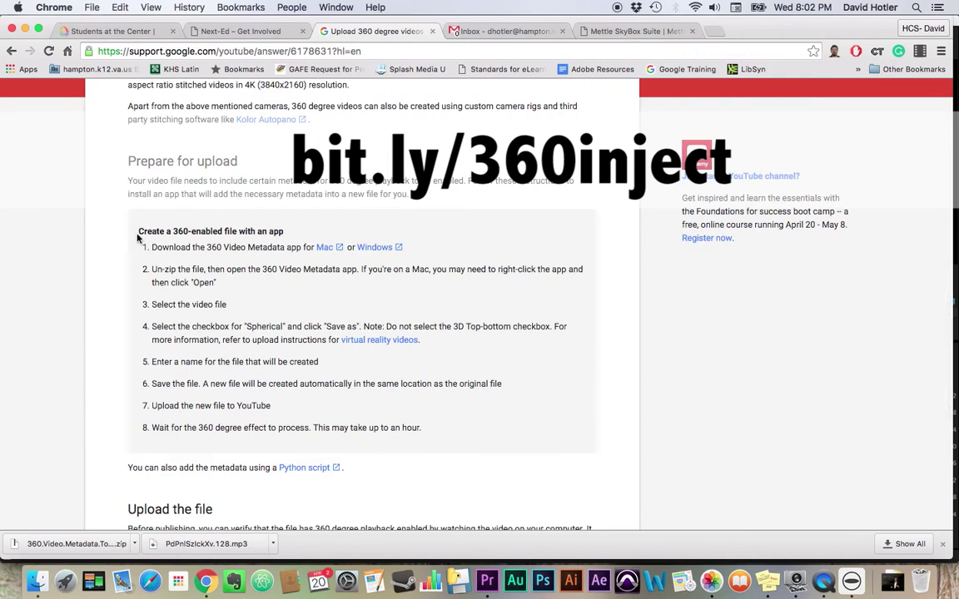
pyautogui.click(212, 247)
pyautogui.moveTo(211, 247); pyautogui.dragTo(301, 249)
pyautogui.click(329, 268)
# Launch Spatial Media Metadata Injector, center its window, and open Carnitas_360.mp4
pyautogui.click(458, 583)
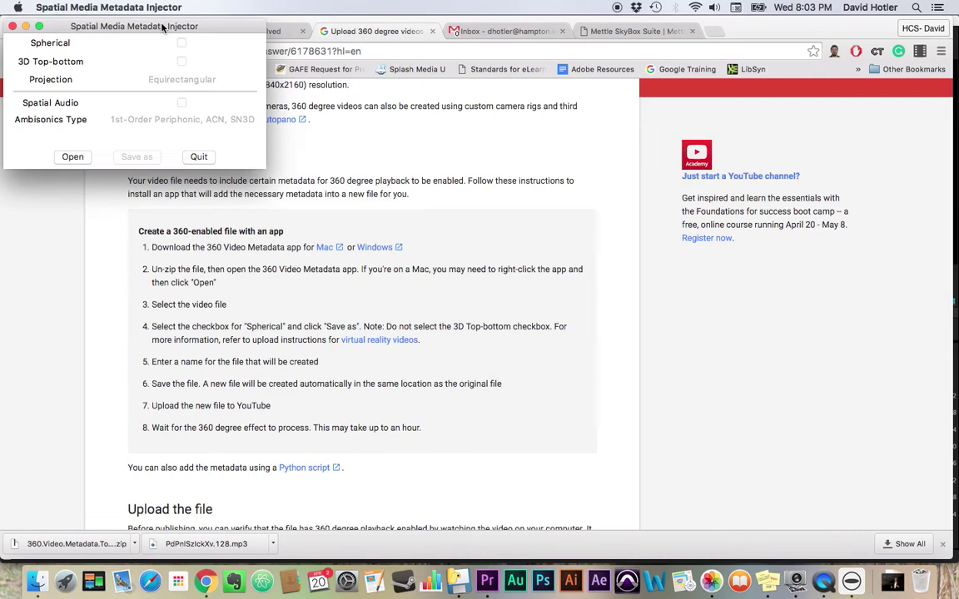
pyautogui.moveTo(220, 26); pyautogui.dragTo(417, 134)
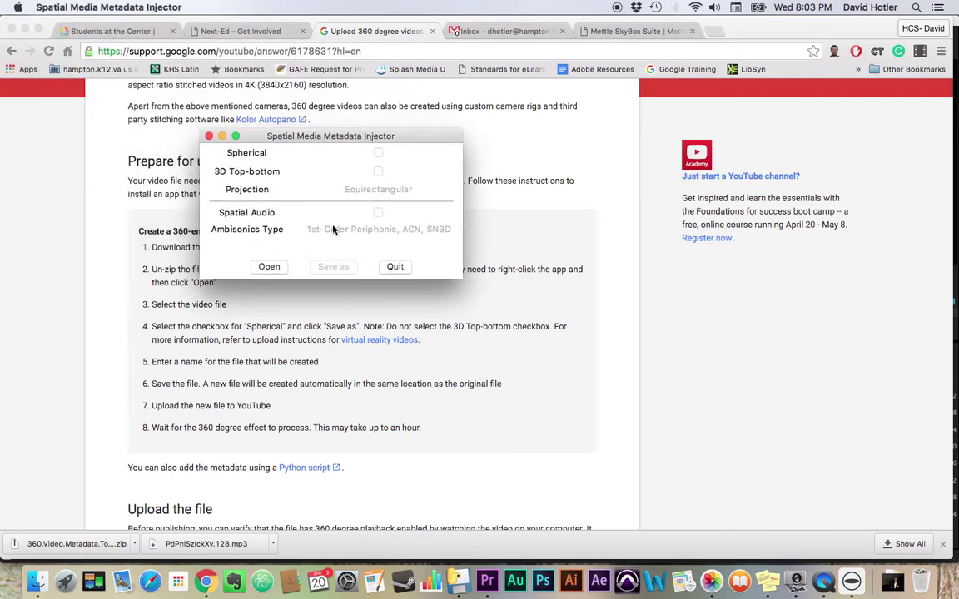
pyautogui.click(269, 266)
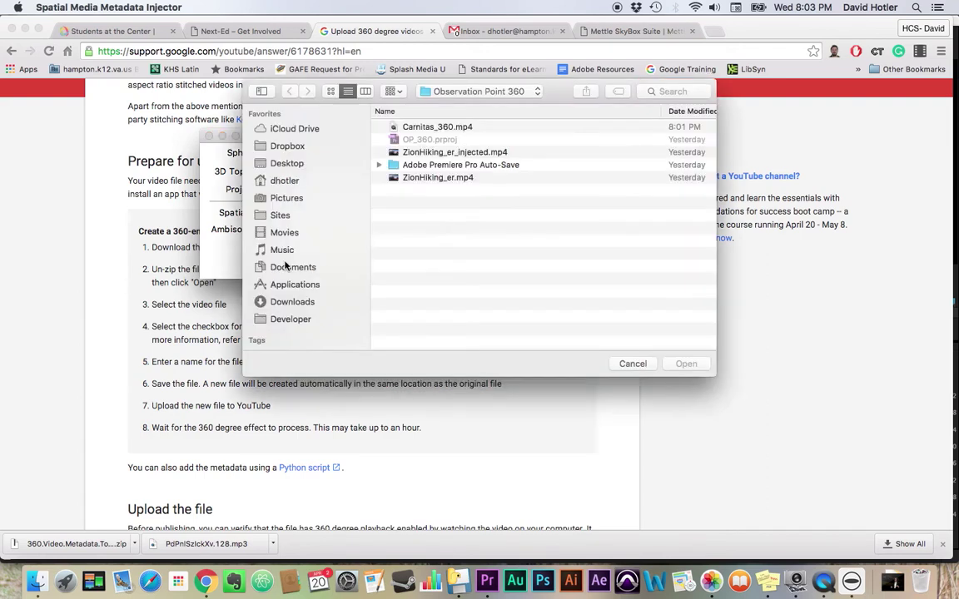
pyautogui.click(429, 129)
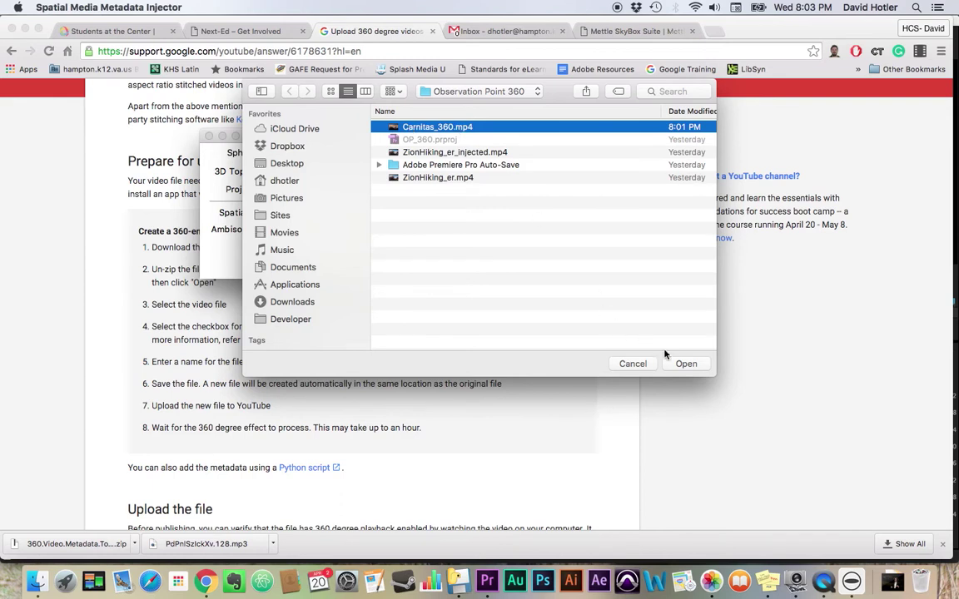
pyautogui.click(683, 363)
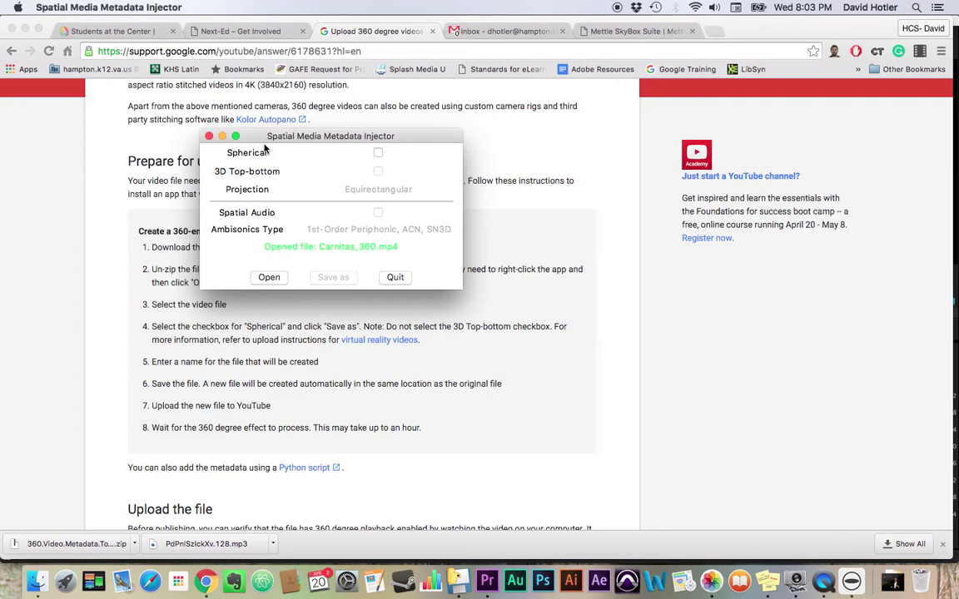
# Check Spherical and save the injected copy under the name Carnitas_360_injected.mp4
pyautogui.click(378, 154)
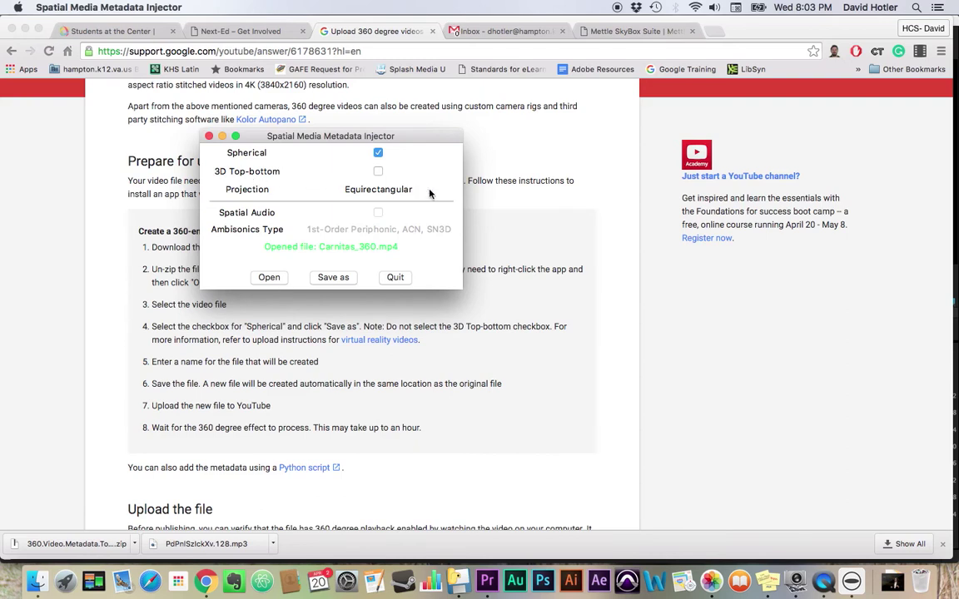
pyautogui.click(379, 214)
pyautogui.click(333, 278)
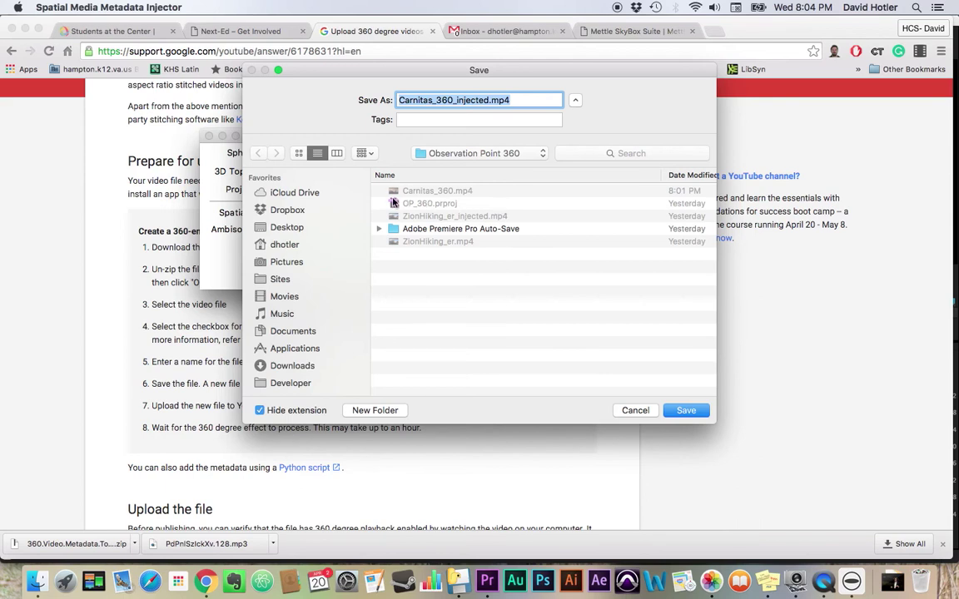
pyautogui.click(457, 100)
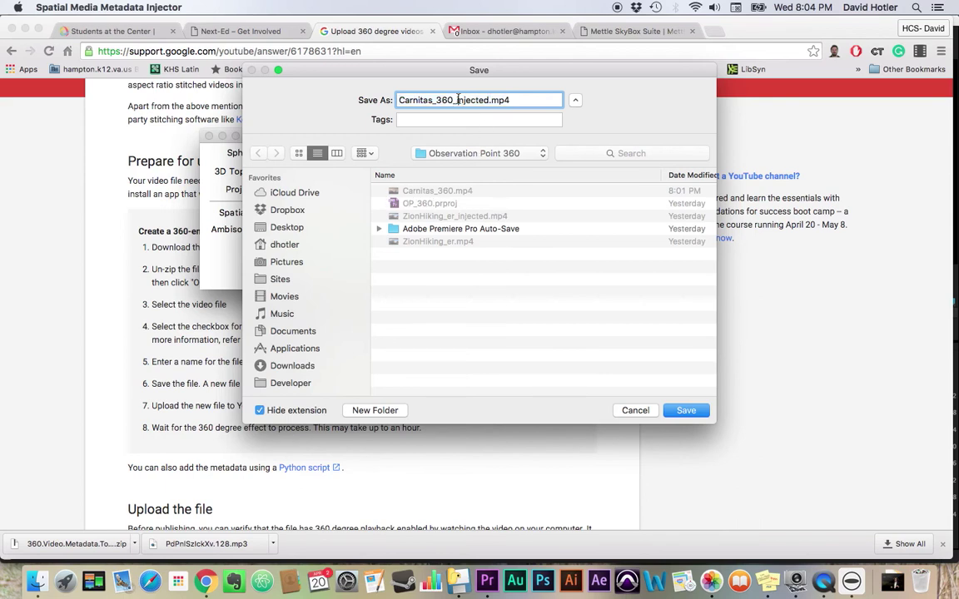
pyautogui.doubleClick(457, 100)
pyautogui.moveTo(488, 100); pyautogui.dragTo(456, 100)
pyautogui.click(683, 409)
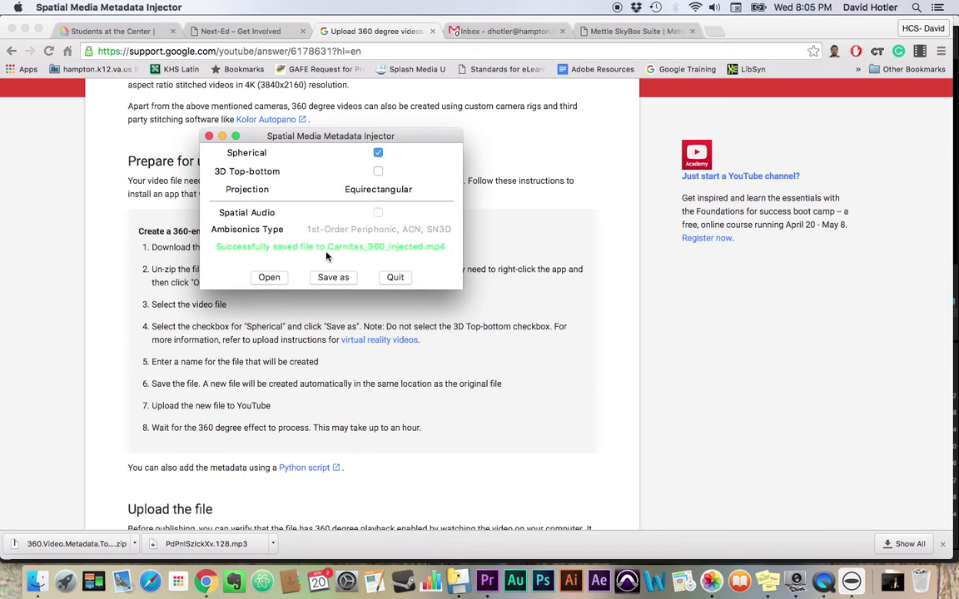
# In Finder's Observation Point 360 folder, trash Carnitas_360.mp4 and ZionHiking_er.mp4
pyautogui.click(37, 583)
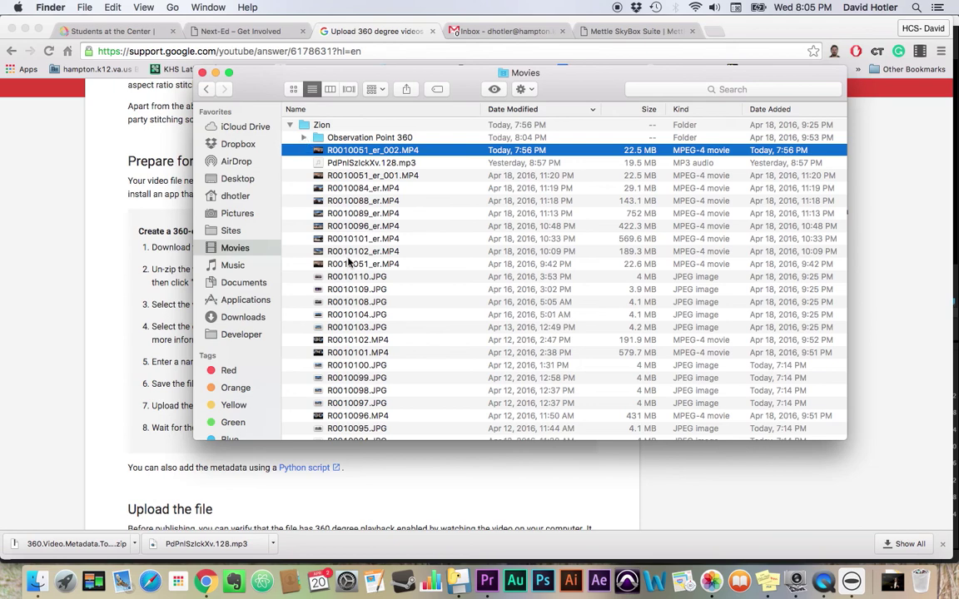
pyautogui.click(305, 138)
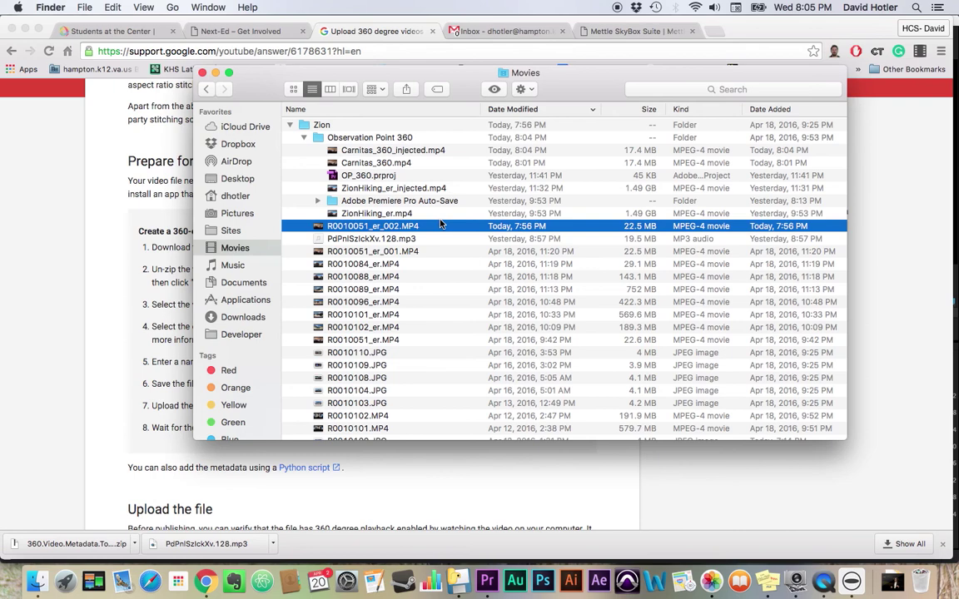
pyautogui.click(331, 163)
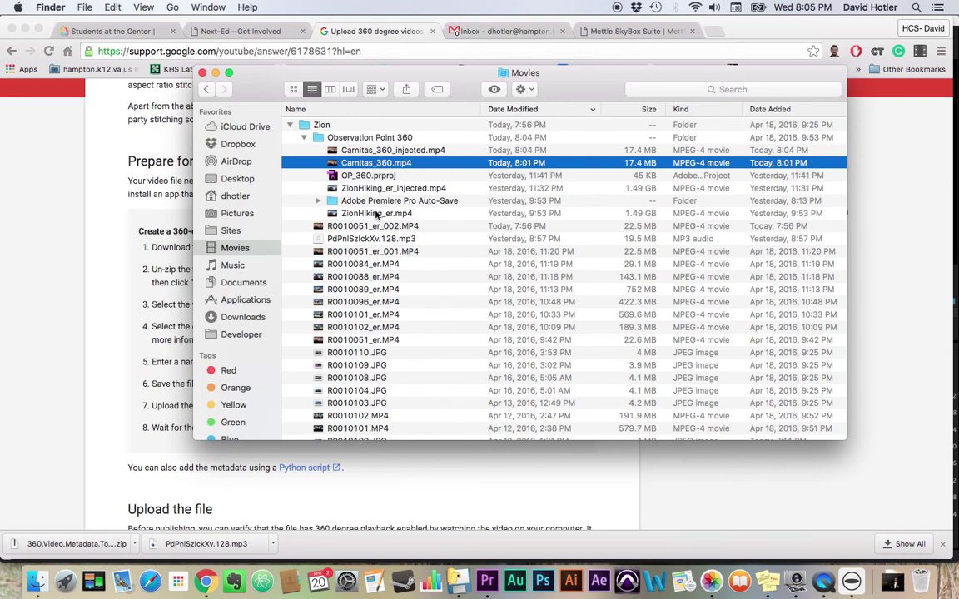
pyautogui.click(345, 214)
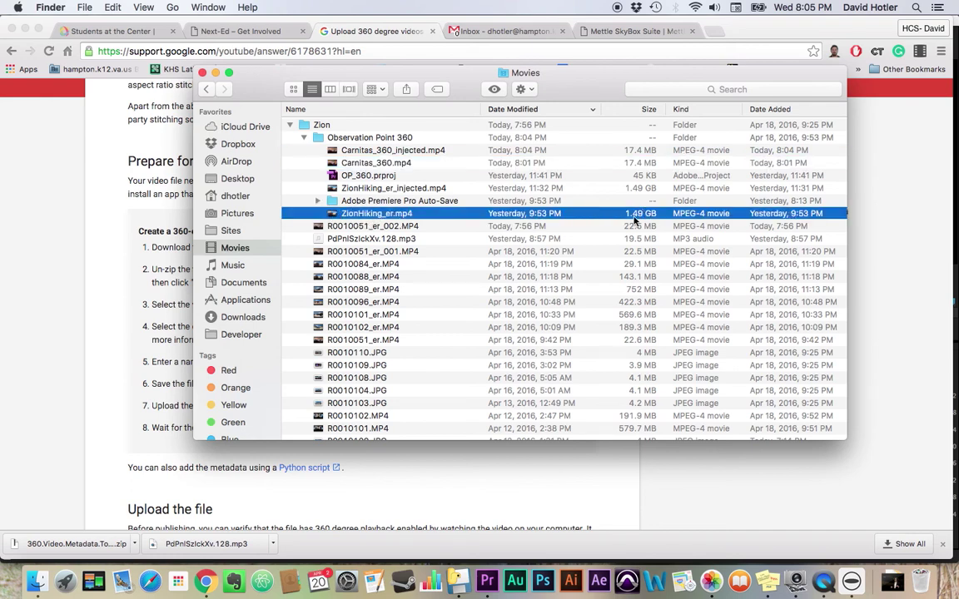
pyautogui.click(408, 188)
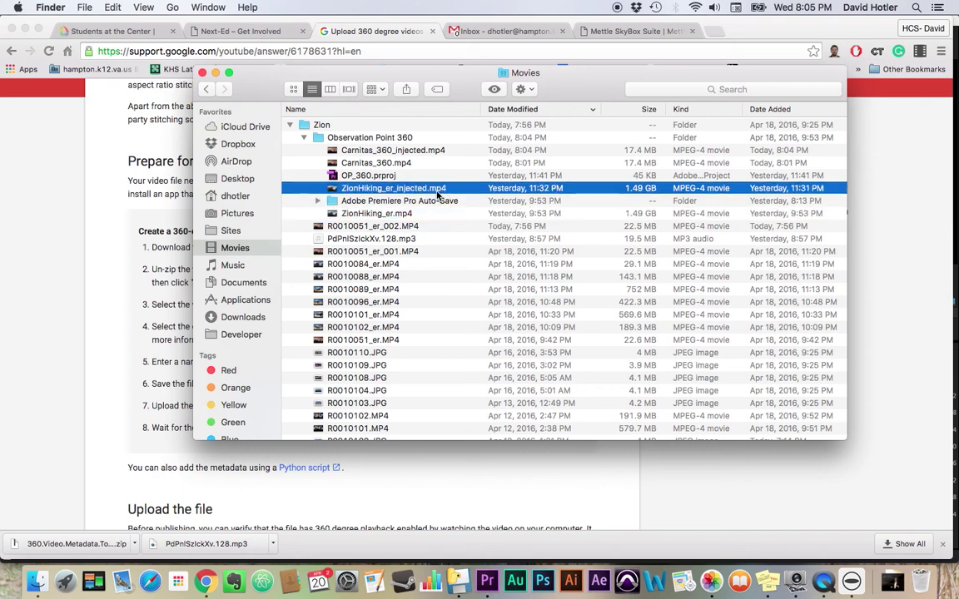
pyautogui.click(400, 213)
pyautogui.click(411, 190)
pyautogui.click(399, 214)
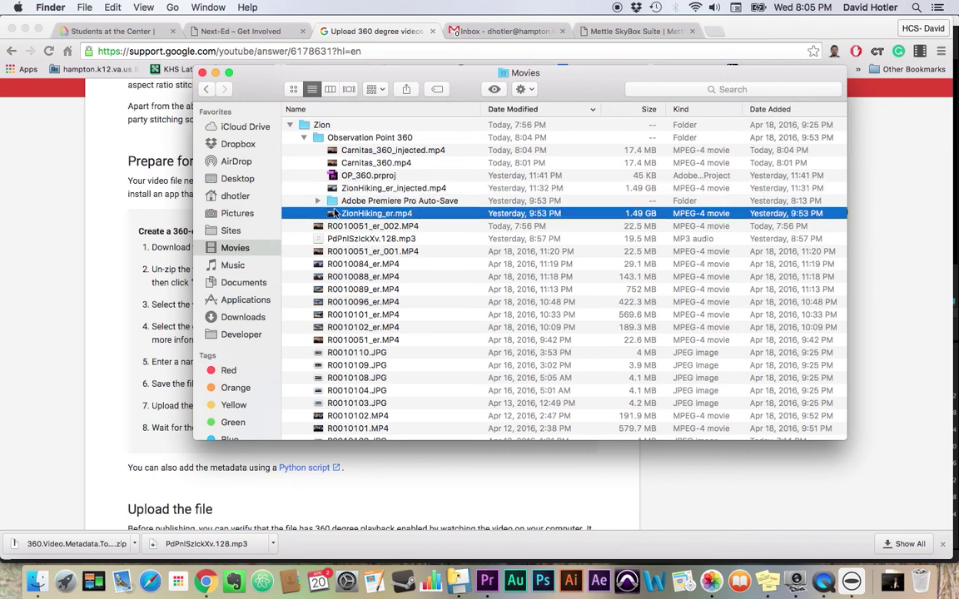
pyautogui.keyDown('super'); pyautogui.click(333, 164); pyautogui.keyUp('super')
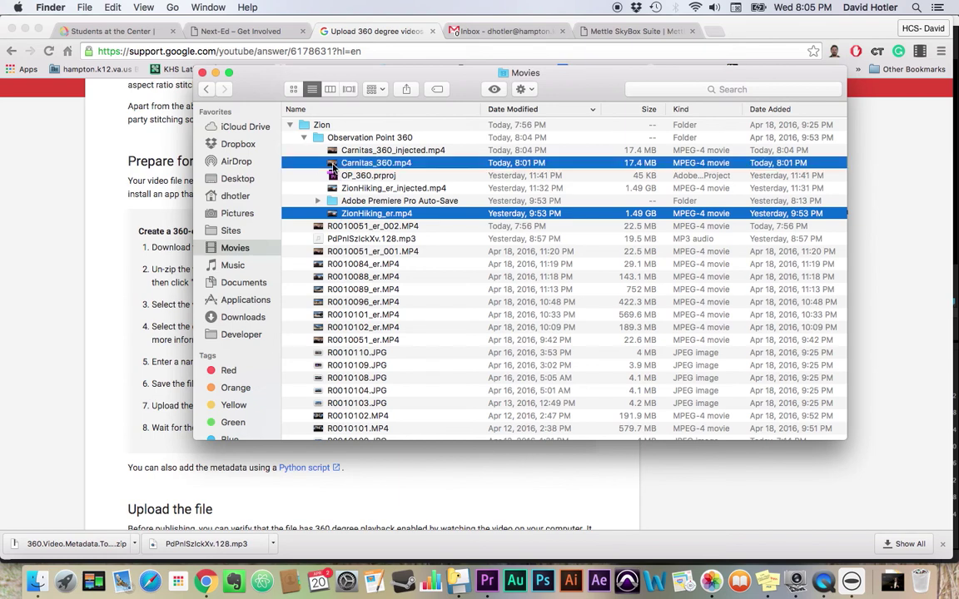
pyautogui.rightClick(333, 164)
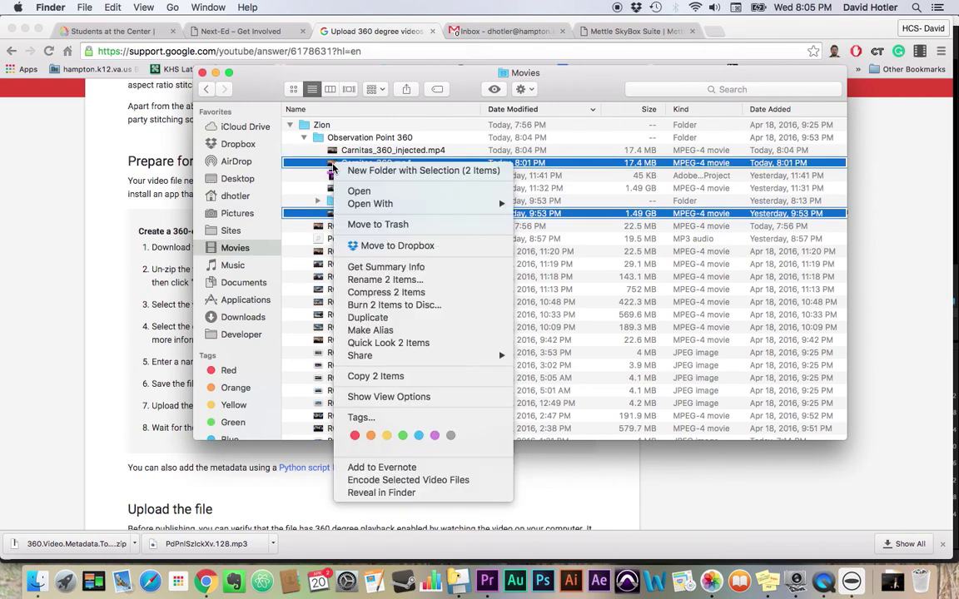
pyautogui.click(363, 225)
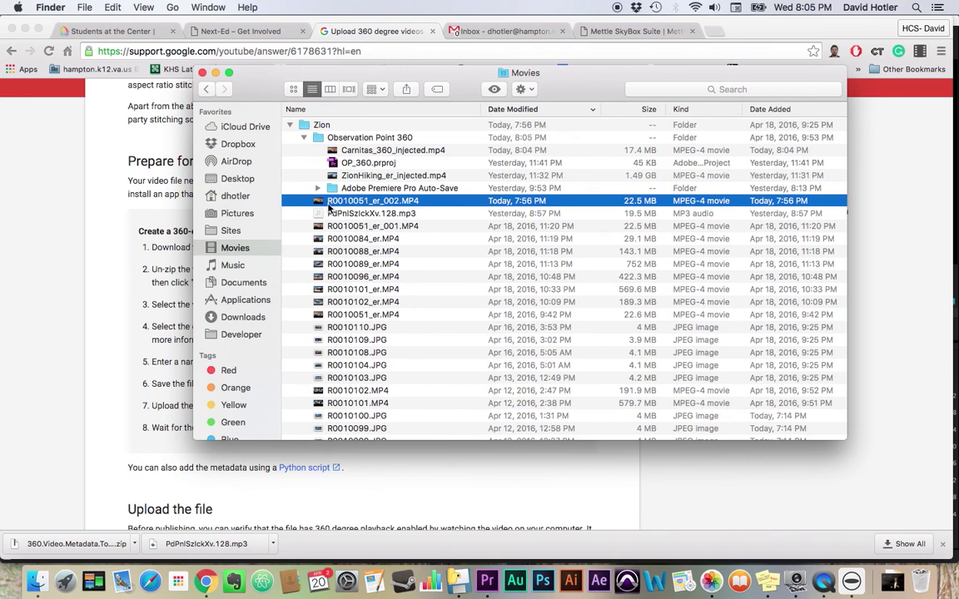
# Scroll down the folder and select the raw R0010051.MP4 video
pyautogui.press('Down')
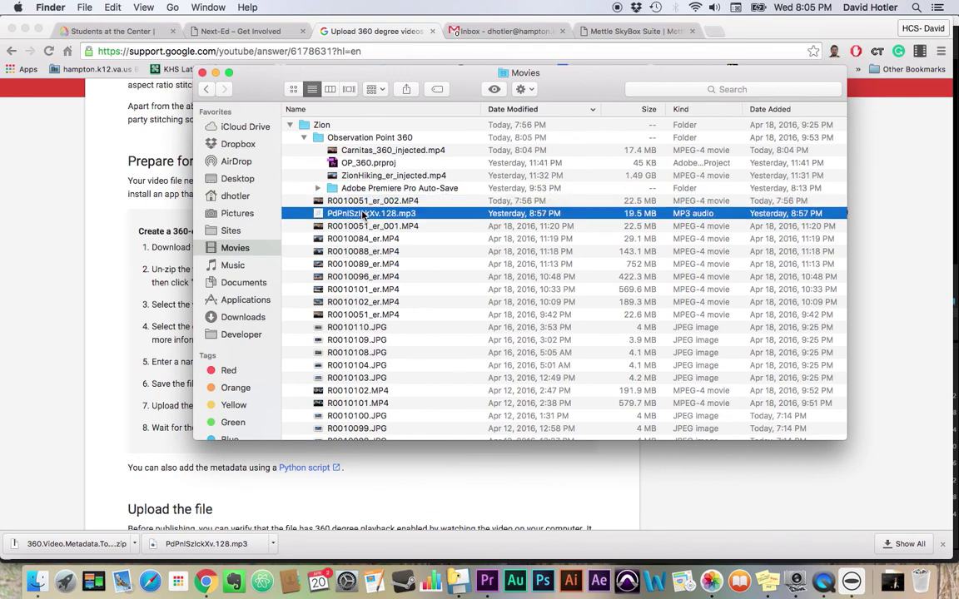
pyautogui.click(340, 202)
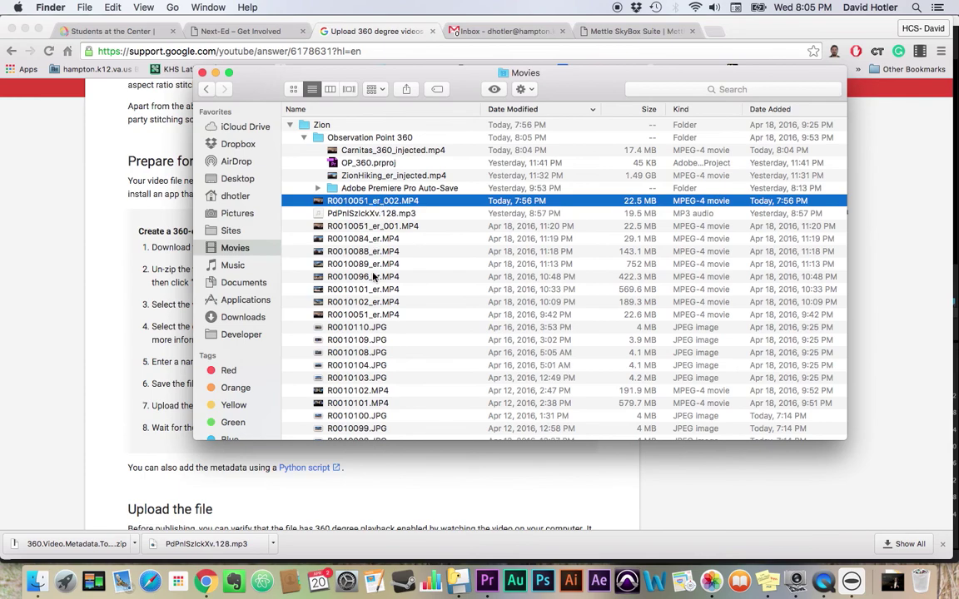
pyautogui.scroll(-5, 373, 277)
pyautogui.scroll(-15, 374, 277)
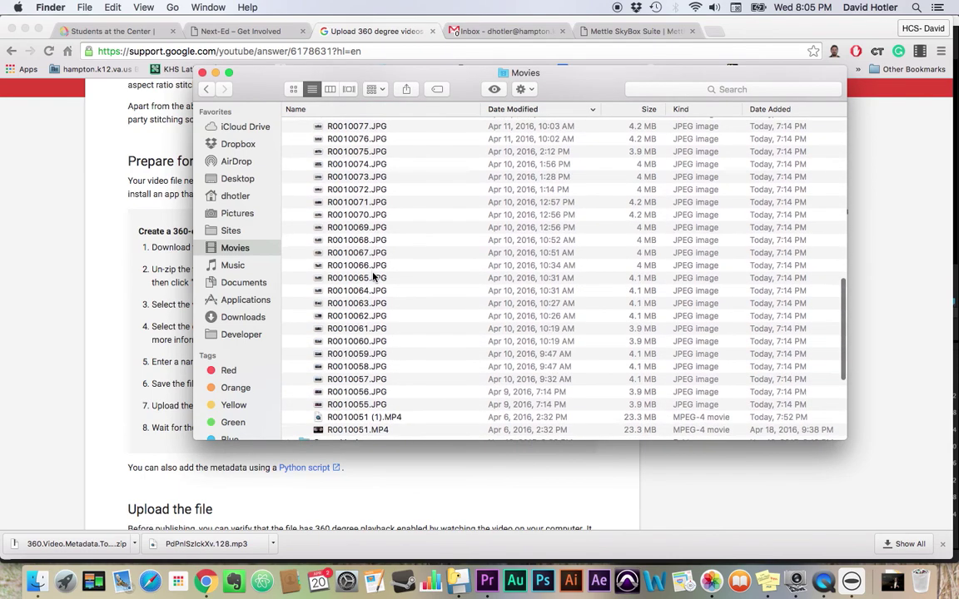
pyautogui.click(345, 259)
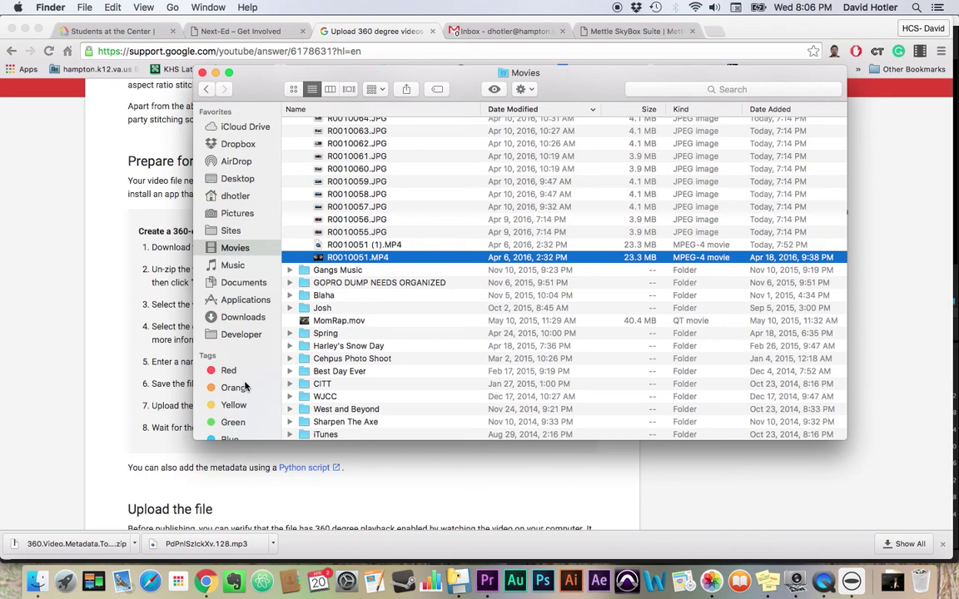
# Preview R0010051.MP4 in Quick Look, then move it to the Trash
pyautogui.press('space')
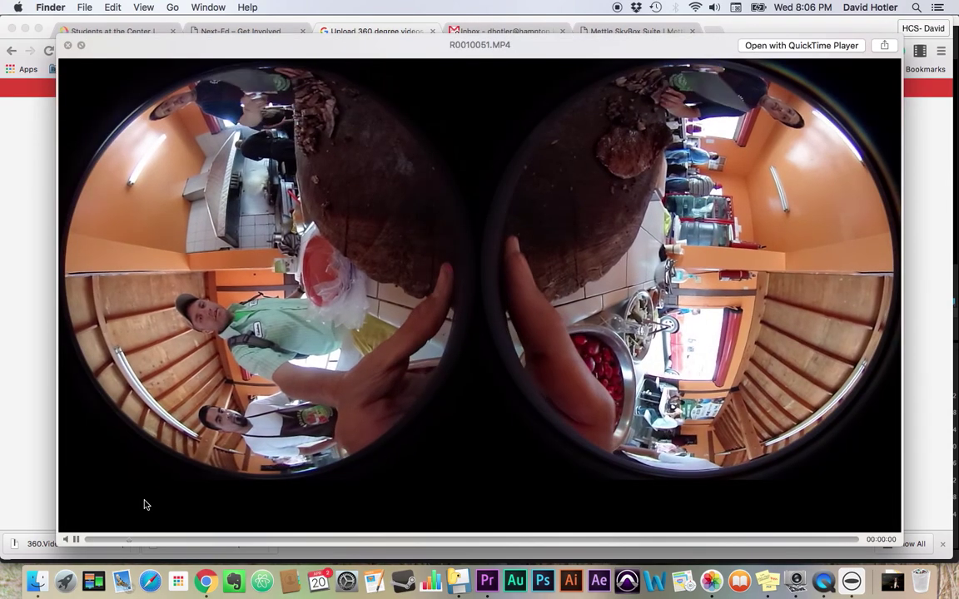
pyautogui.press('space')
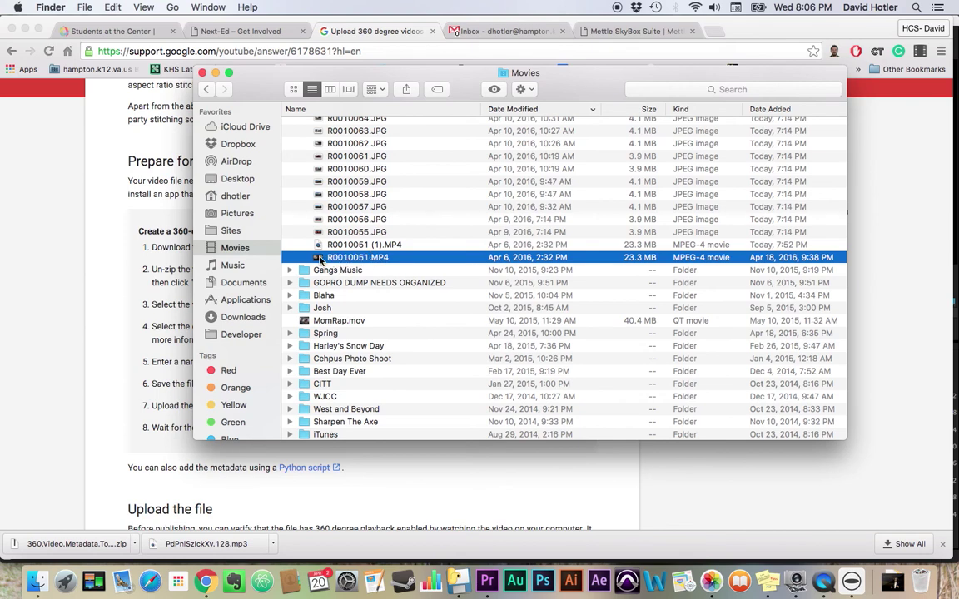
pyautogui.rightClick(320, 260)
pyautogui.click(360, 282)
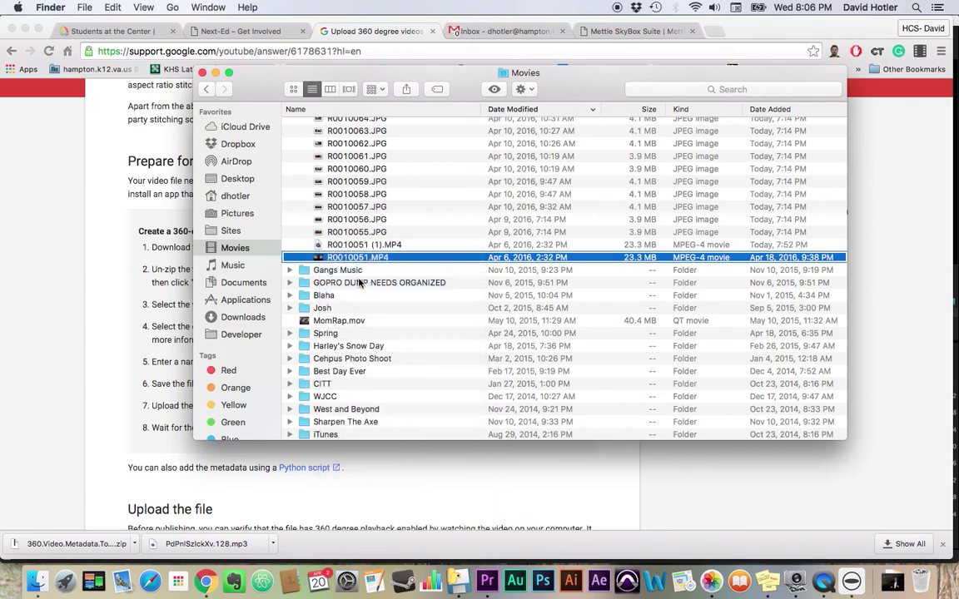
# Scroll back up, select Carnitas_360_injected.mp4, and shift the Finder window slightly right
pyautogui.scroll(5, 422, 265)
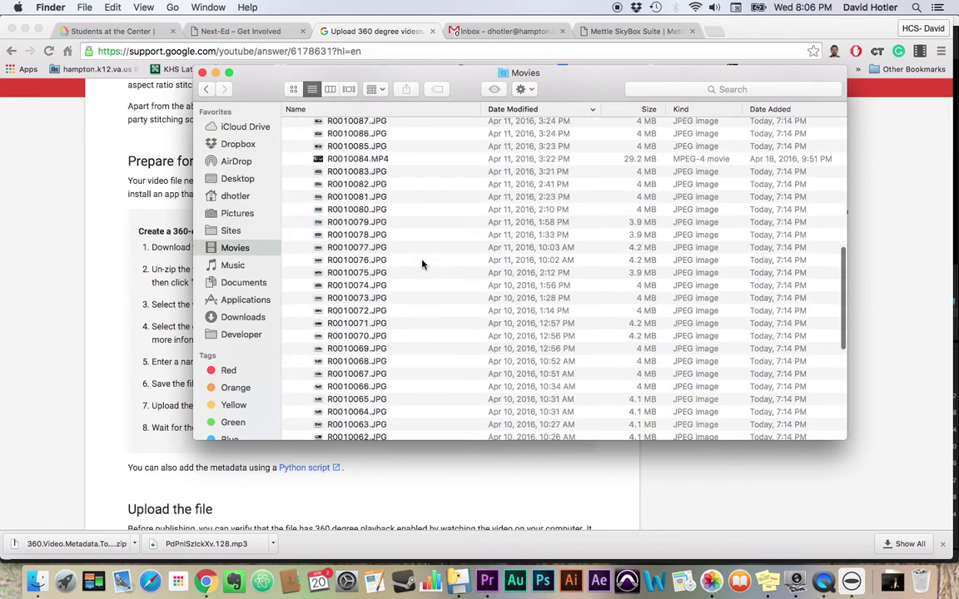
pyautogui.scroll(15, 422, 264)
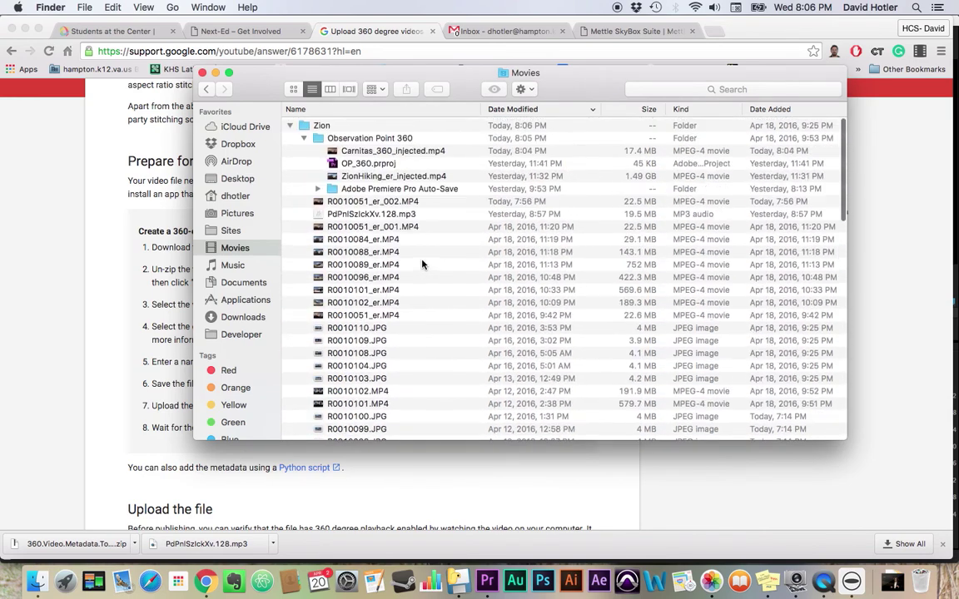
pyautogui.click(334, 151)
pyautogui.moveTo(274, 83); pyautogui.dragTo(360, 110)
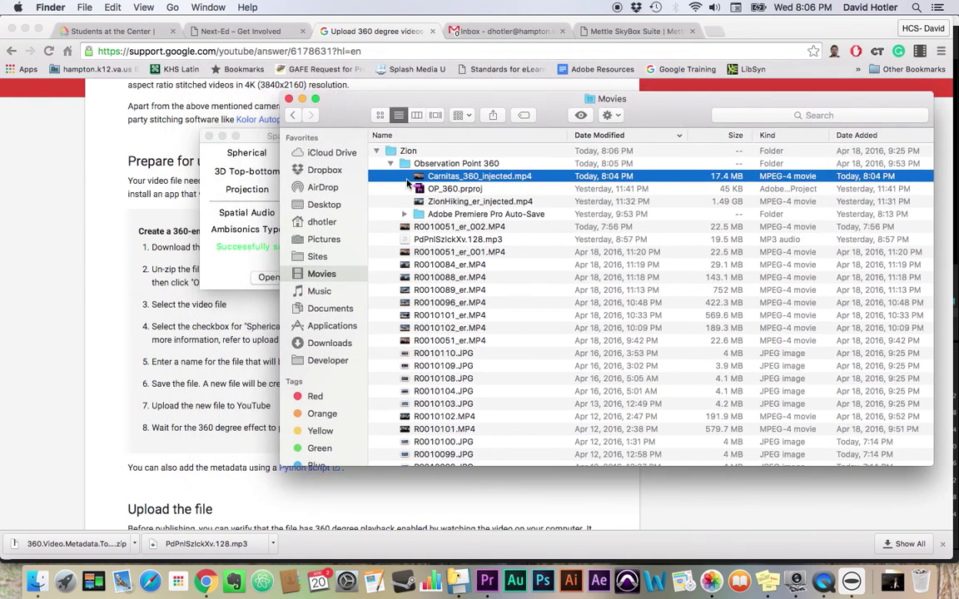